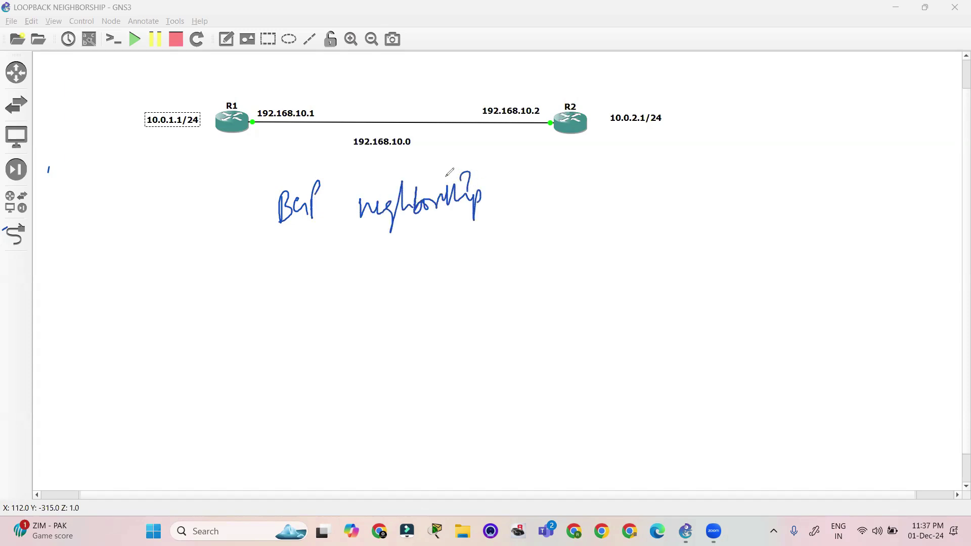
Extend the handwritten note below the topology with the annotation pen so it reads "iBGP neighborship loopback".
{"action": "mouse_move", "coordinate": [508, 190]}
{"action": "left_mouse_down"}
{"action": "mouse_move", "coordinate": [518, 172]}
{"action": "mouse_move", "coordinate": [531, 199]}
{"action": "mouse_move", "coordinate": [556, 180]}
{"action": "mouse_move", "coordinate": [589, 198]}
{"action": "mouse_move", "coordinate": [603, 175]}
{"action": "mouse_move", "coordinate": [615, 203]}
{"action": "mouse_move", "coordinate": [522, 215]}
{"action": "left_mouse_up"}
{"action": "left_click_drag", "start_coordinate": [260, 226], "coordinate": [275, 230]}
{"action": "left_click_drag", "start_coordinate": [260, 190], "coordinate": [272, 192]}
{"action": "left_click_drag", "start_coordinate": [811, 276], "coordinate": [818, 278]}
{"action": "left_click", "coordinate": [882, 301]}
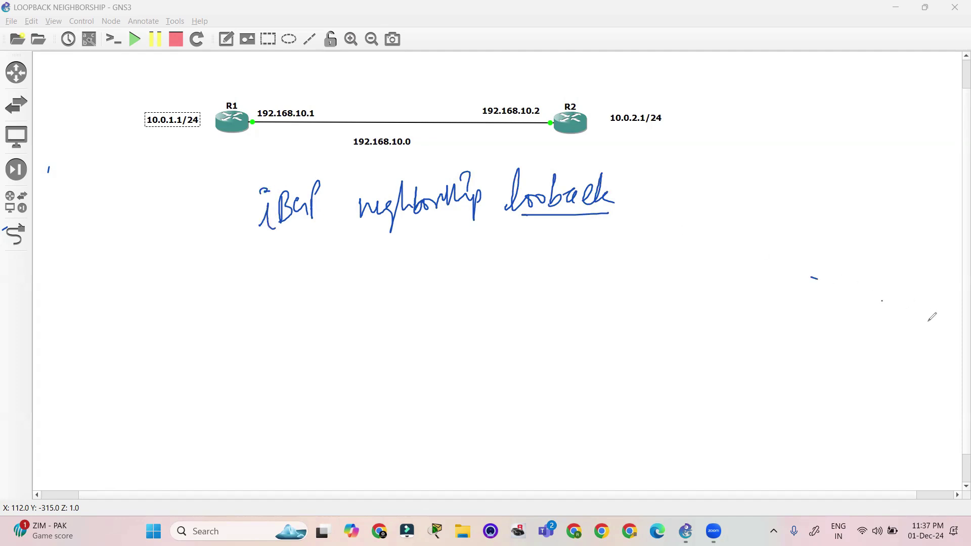
Circle the 10.0.1.1/24 label beside R1 and the 10.0.2.1/24 label beside R2 with the annotation pen.
{"action": "mouse_move", "coordinate": [139, 111]}
{"action": "left_mouse_down"}
{"action": "mouse_move", "coordinate": [211, 129]}
{"action": "mouse_move", "coordinate": [141, 138]}
{"action": "mouse_move", "coordinate": [137, 109]}
{"action": "left_mouse_up"}
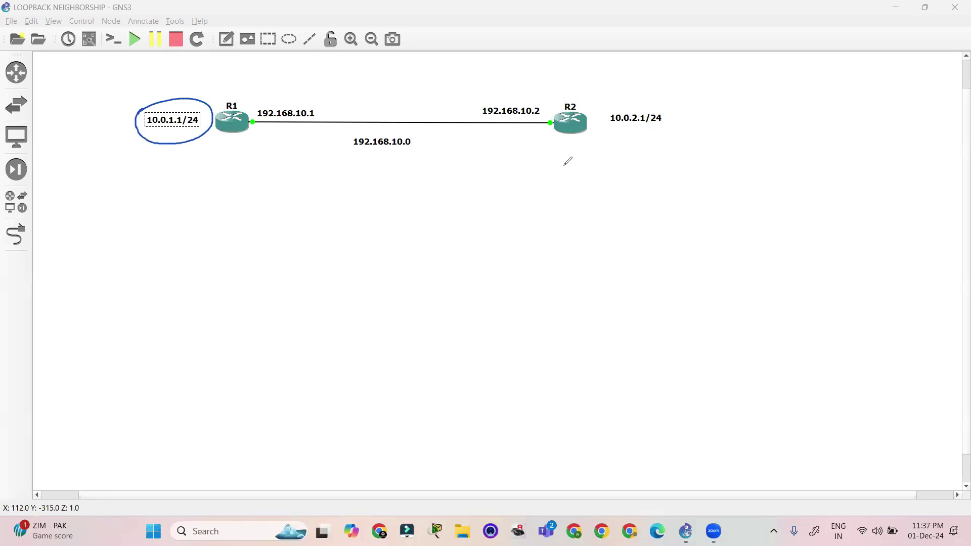
{"action": "mouse_move", "coordinate": [604, 115]}
{"action": "left_mouse_down"}
{"action": "mouse_move", "coordinate": [668, 101]}
{"action": "mouse_move", "coordinate": [630, 135]}
{"action": "mouse_move", "coordinate": [602, 107]}
{"action": "left_mouse_up"}
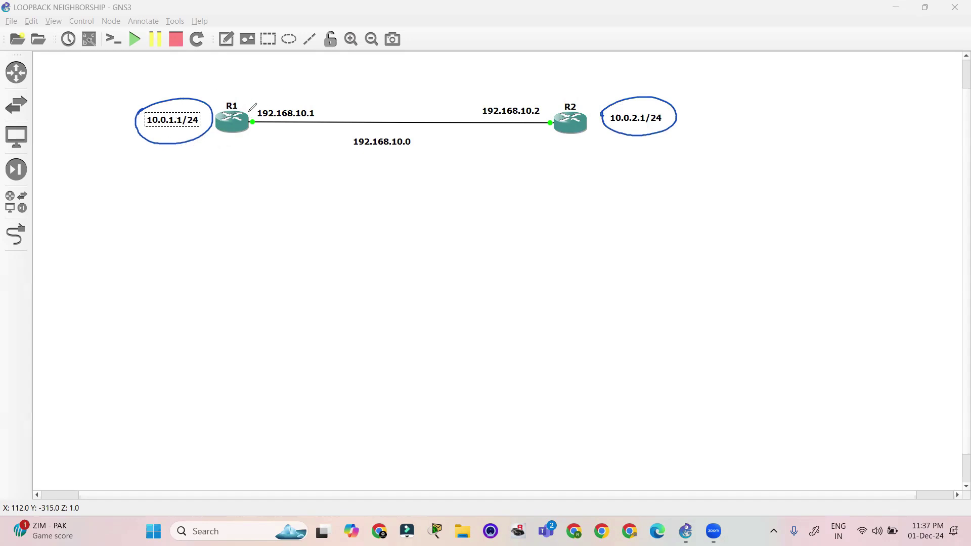
{"action": "mouse_move", "coordinate": [325, 203]}
{"action": "left_mouse_down"}
{"action": "mouse_move", "coordinate": [324, 226]}
{"action": "mouse_move", "coordinate": [324, 202]}
{"action": "mouse_move", "coordinate": [336, 226]}
{"action": "left_mouse_up"}
{"action": "mouse_move", "coordinate": [344, 185]}
{"action": "left_mouse_down"}
{"action": "mouse_move", "coordinate": [366, 223]}
{"action": "mouse_move", "coordinate": [372, 201]}
{"action": "left_mouse_up"}
{"action": "left_click_drag", "start_coordinate": [323, 239], "coordinate": [387, 228]}
{"action": "key", "text": "ctrl+z"}
{"action": "key", "text": "ctrl+z"}
{"action": "key", "text": "ctrl+z"}
{"action": "key", "text": "ctrl+z"}
{"action": "key", "text": "ctrl+z"}
{"action": "key", "text": "ctrl+z"}
{"action": "key", "text": "ctrl+z"}
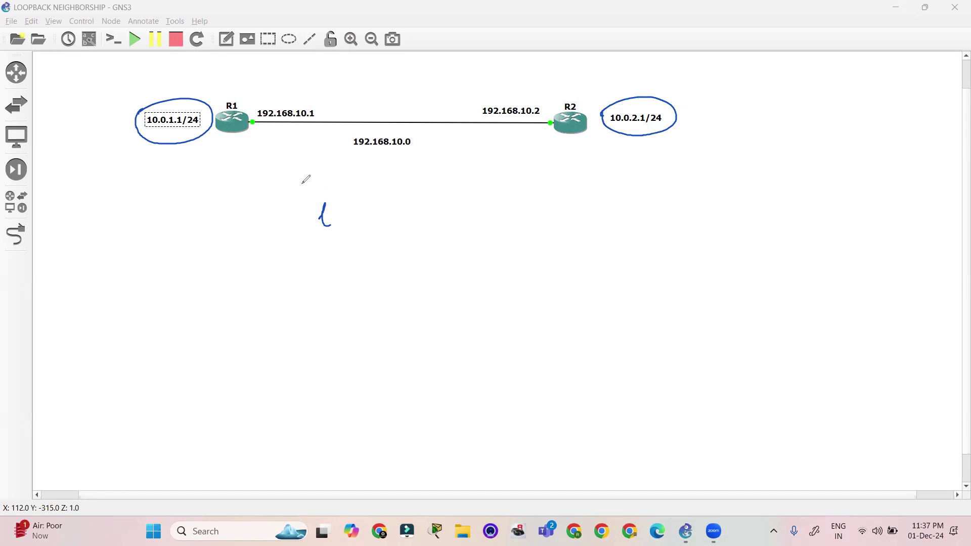
Sketch arrows from each router to the opposite loopback label, handwrite IBGP and AS 100 for both routers, and clear the annotations.
{"action": "mouse_move", "coordinate": [239, 136]}
{"action": "left_mouse_down"}
{"action": "mouse_move", "coordinate": [263, 185]}
{"action": "mouse_move", "coordinate": [384, 211]}
{"action": "mouse_move", "coordinate": [504, 211]}
{"action": "mouse_move", "coordinate": [580, 183]}
{"action": "mouse_move", "coordinate": [622, 135]}
{"action": "mouse_move", "coordinate": [624, 148]}
{"action": "left_mouse_up"}
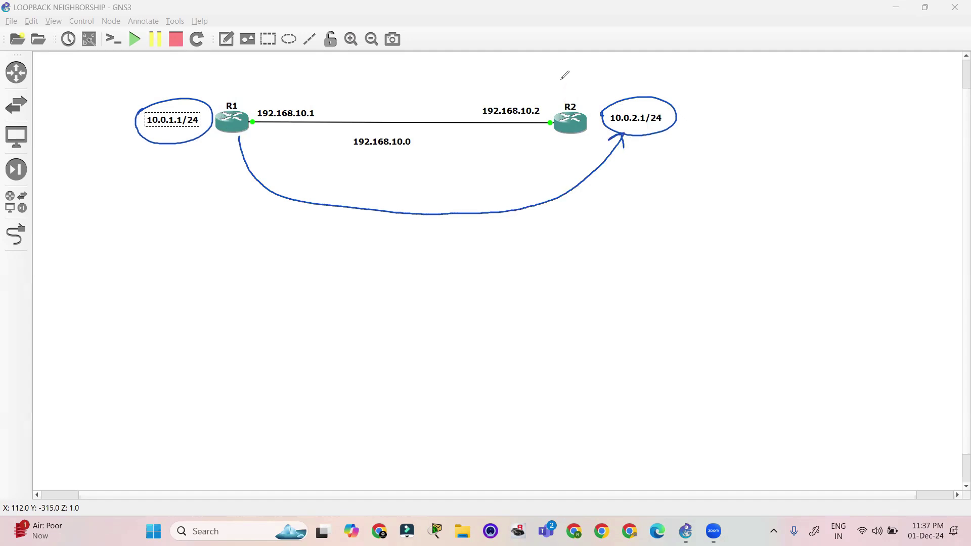
{"action": "mouse_move", "coordinate": [564, 98]}
{"action": "left_mouse_down"}
{"action": "mouse_move", "coordinate": [500, 56]}
{"action": "mouse_move", "coordinate": [389, 44]}
{"action": "mouse_move", "coordinate": [252, 65]}
{"action": "left_mouse_up"}
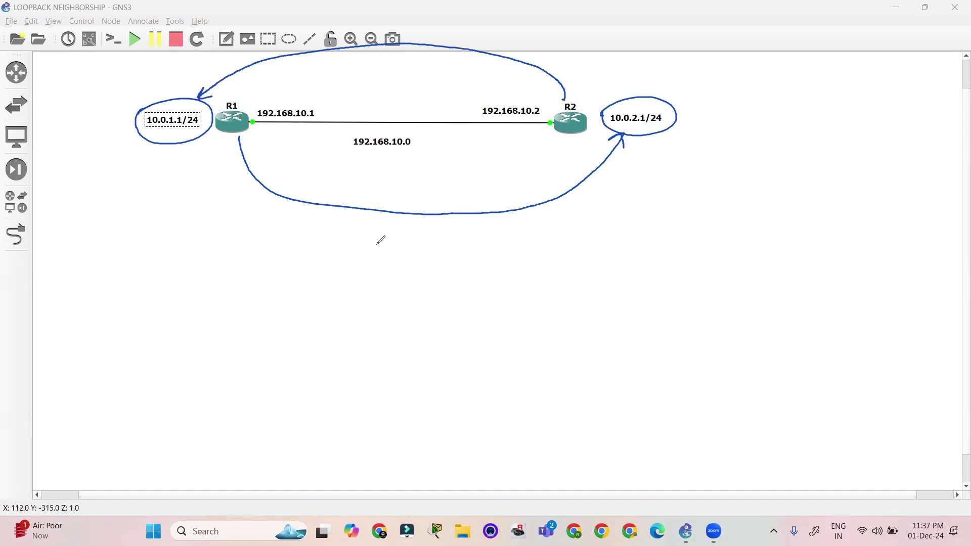
{"action": "mouse_move", "coordinate": [363, 249]}
{"action": "left_mouse_down"}
{"action": "mouse_move", "coordinate": [363, 273]}
{"action": "mouse_move", "coordinate": [380, 246]}
{"action": "mouse_move", "coordinate": [397, 254]}
{"action": "mouse_move", "coordinate": [397, 284]}
{"action": "left_mouse_up"}
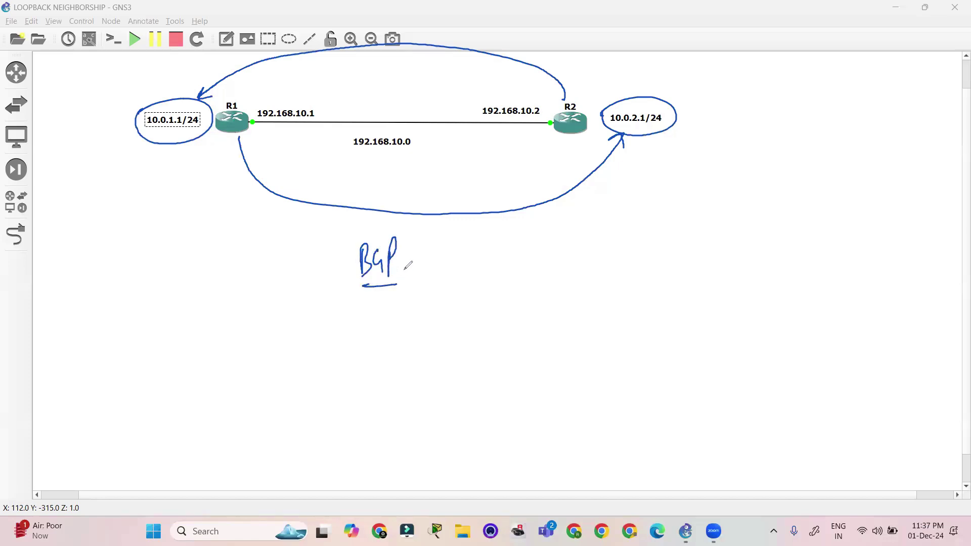
{"action": "mouse_move", "coordinate": [349, 252]}
{"action": "left_mouse_down"}
{"action": "mouse_move", "coordinate": [344, 282]}
{"action": "mouse_move", "coordinate": [355, 279]}
{"action": "mouse_move", "coordinate": [354, 249]}
{"action": "left_mouse_up"}
{"action": "left_click_drag", "start_coordinate": [189, 171], "coordinate": [238, 156]}
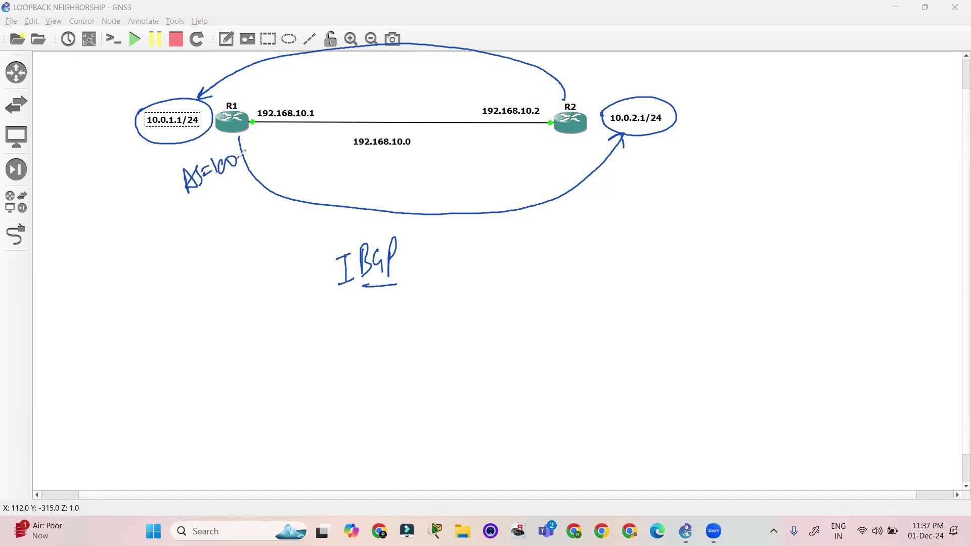
{"action": "left_click_drag", "start_coordinate": [635, 185], "coordinate": [684, 161]}
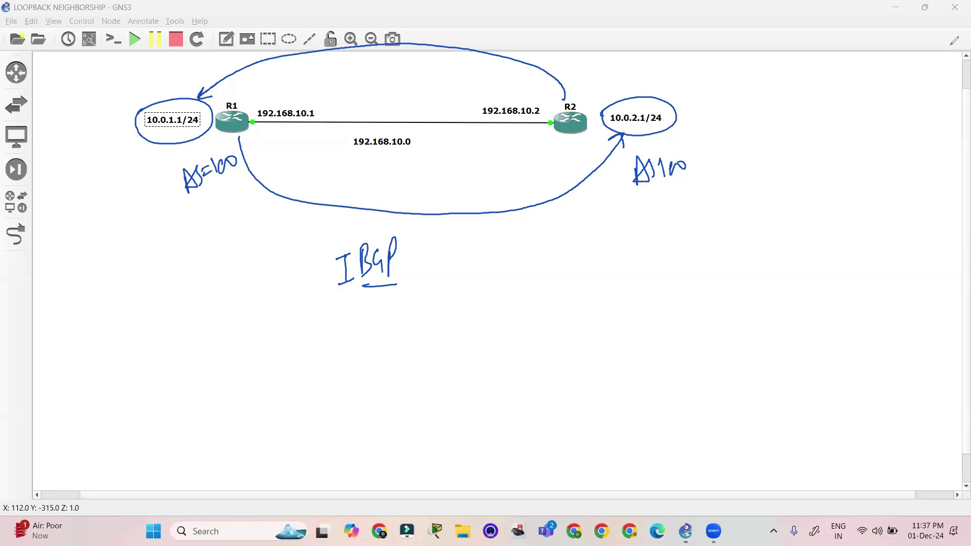
{"action": "key", "text": "Escape"}
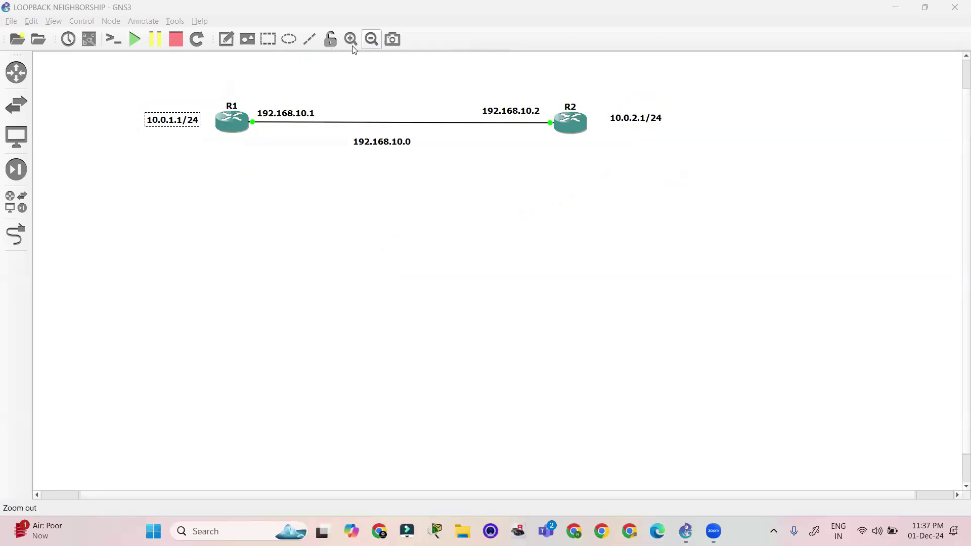
Add two "AS 100" text notes to the topology, one below R1 and one below R2.
{"action": "left_click", "coordinate": [226, 39]}
{"action": "left_click", "coordinate": [206, 146]}
{"action": "type", "text": "AS"}
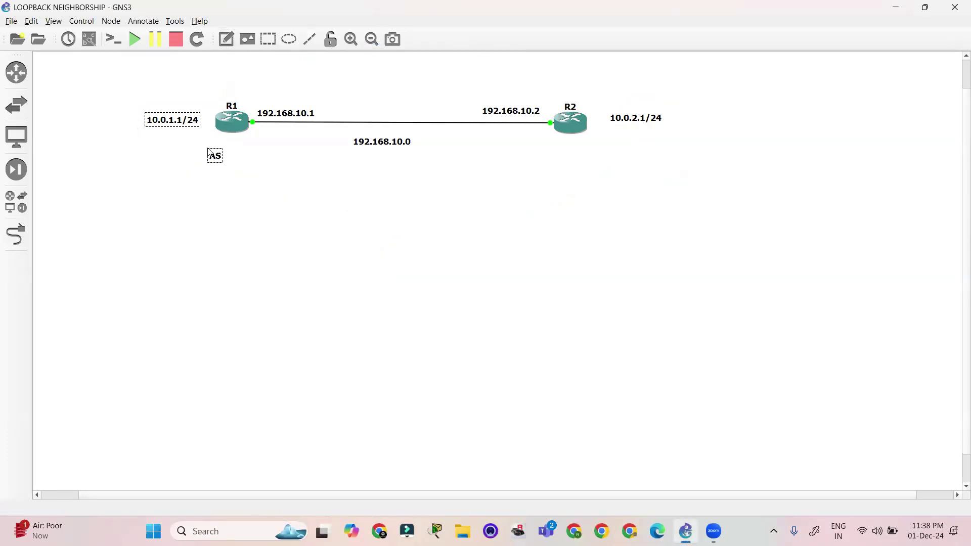
{"action": "type", "text": " 100"}
{"action": "left_click", "coordinate": [226, 39]}
{"action": "left_click", "coordinate": [550, 156]}
{"action": "type", "text": "AS 100"}
{"action": "left_click", "coordinate": [577, 203]}
{"action": "left_click_drag", "start_coordinate": [134, 82], "coordinate": [762, 187]}
{"action": "left_click", "coordinate": [256, 76]}
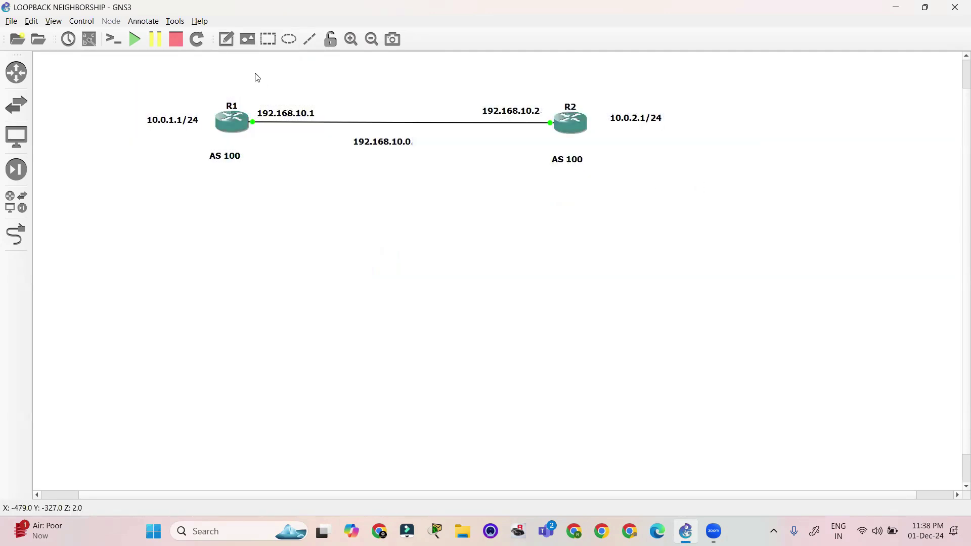
{"action": "left_click_drag", "start_coordinate": [144, 78], "coordinate": [677, 232]}
{"action": "left_click_drag", "start_coordinate": [721, 182], "coordinate": [556, 99]}
{"action": "left_click_drag", "start_coordinate": [130, 102], "coordinate": [319, 217]}
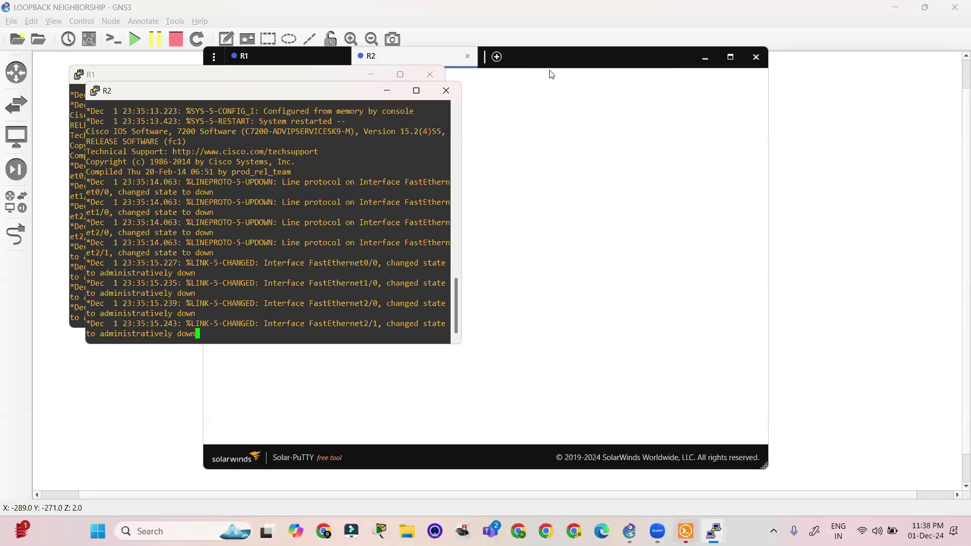
Minimize the Solar-PuTTY window and enter global configuration mode on R1 with conf t.
{"action": "left_click", "coordinate": [705, 56]}
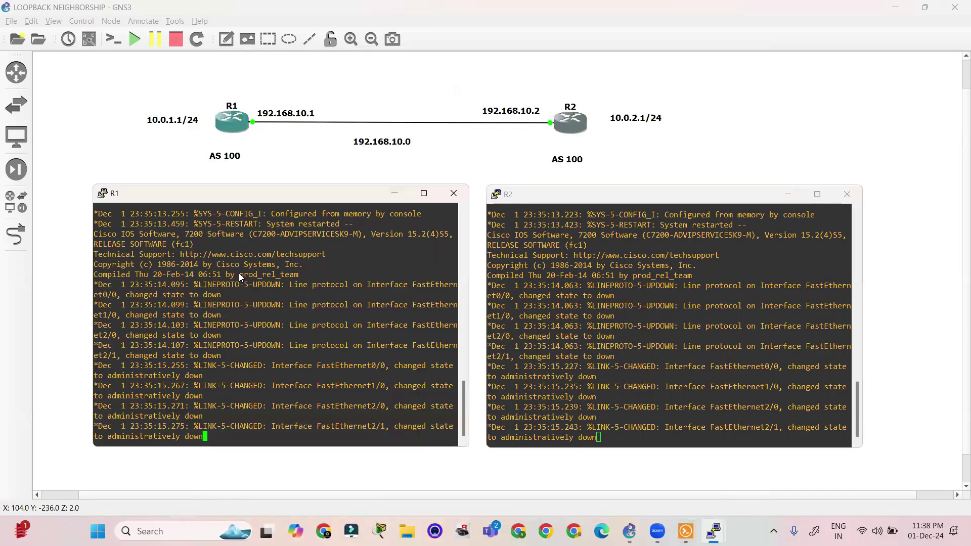
{"action": "key", "text": "Return"}
{"action": "key", "text": "Return"}
{"action": "key", "text": "Return"}
{"action": "key", "text": "Return"}
{"action": "key", "text": "Return"}
{"action": "key", "text": "Return"}
{"action": "key", "text": "Return"}
{"action": "key", "text": "Return"}
{"action": "key", "text": "Return"}
{"action": "type", "text": "conf t"}
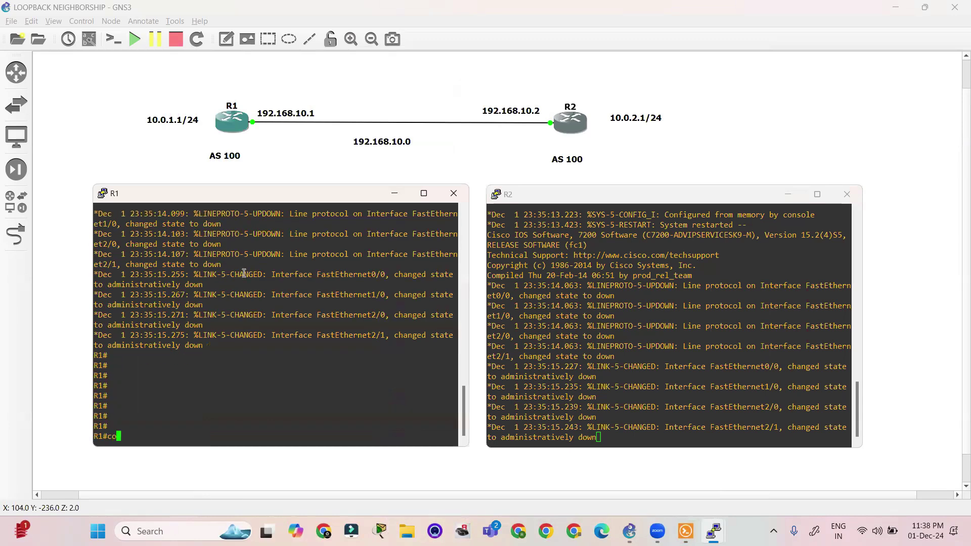
{"action": "key", "text": "Return"}
{"action": "key", "text": "Return"}
{"action": "key", "text": "Return"}
{"action": "key", "text": "Return"}
{"action": "key", "text": "Return"}
Create the loopback 1 interface on R1.
{"action": "type", "text": "int loo"}
{"action": "key", "text": "Tab"}
{"action": "type", "text": "1"}
{"action": "key", "text": "Return"}
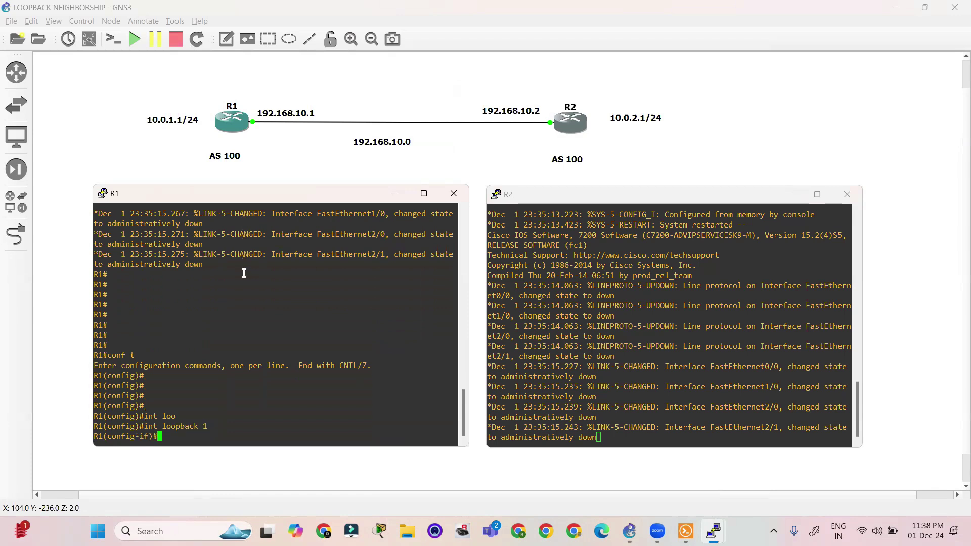
Sketch arrows linking the IP address labels to their routers R1 and R2, and erase the drawings.
{"action": "left_click", "coordinate": [934, 188]}
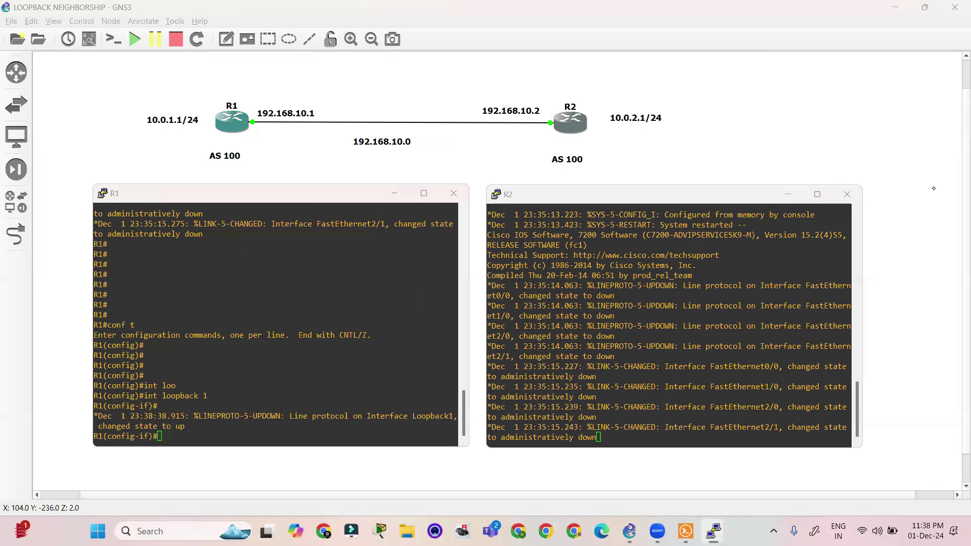
{"action": "mouse_move", "coordinate": [181, 112]}
{"action": "left_mouse_down"}
{"action": "mouse_move", "coordinate": [217, 109]}
{"action": "mouse_move", "coordinate": [273, 79]}
{"action": "mouse_move", "coordinate": [292, 100]}
{"action": "mouse_move", "coordinate": [251, 101]}
{"action": "left_mouse_up"}
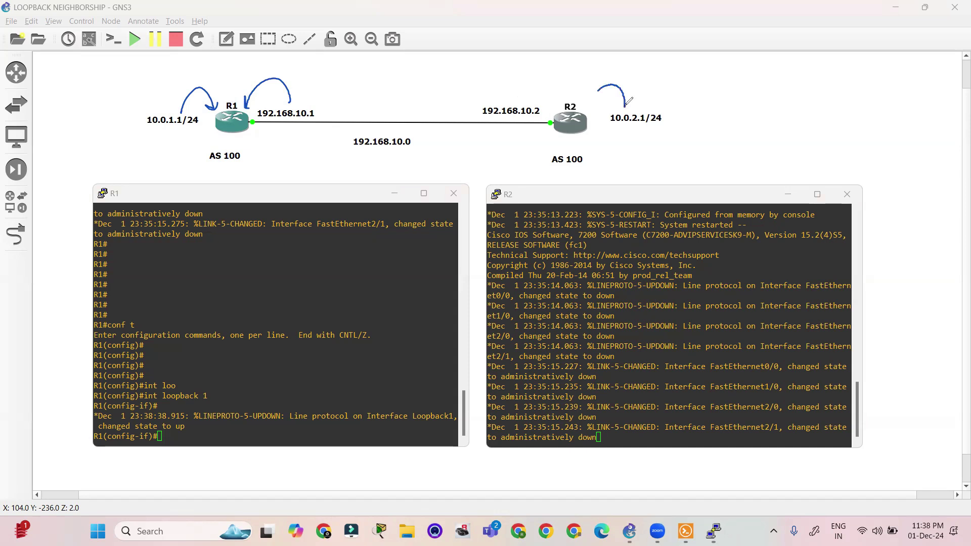
{"action": "left_click_drag", "start_coordinate": [587, 98], "coordinate": [597, 107]}
{"action": "left_click_drag", "start_coordinate": [520, 92], "coordinate": [564, 101]}
{"action": "key", "text": "e"}
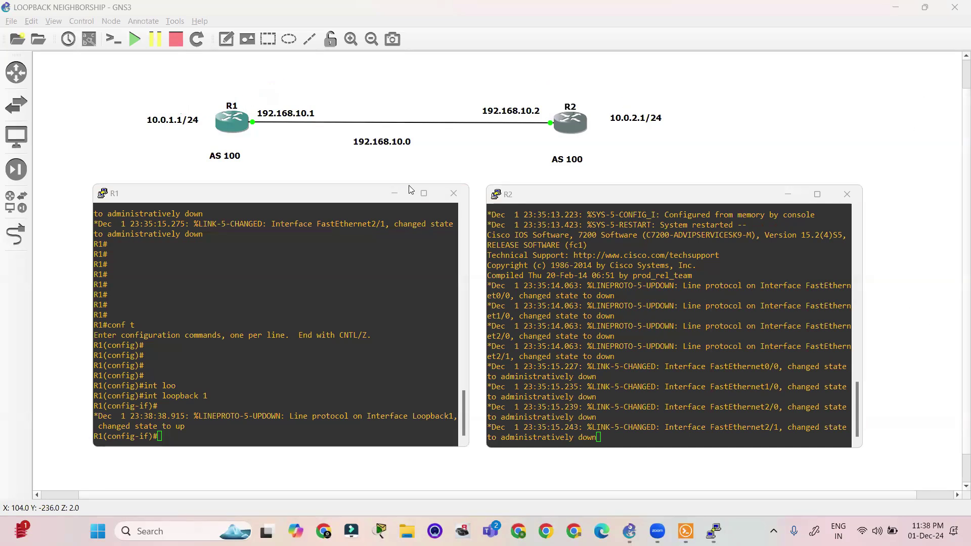
Assign IP address 10.0.1.1 255.255.255.0 to R1's loopback 1 and exit interface configuration.
{"action": "left_click", "coordinate": [236, 439]}
{"action": "type", "text": "ip add"}
{"action": "key", "text": "Tab"}
{"action": "type", "text": "10.0.1.1 255.255.255.0"}
{"action": "key", "text": "Return"}
{"action": "key", "text": "Return"}
{"action": "key", "text": "Return"}
{"action": "key", "text": "Return"}
{"action": "type", "text": "ex"}
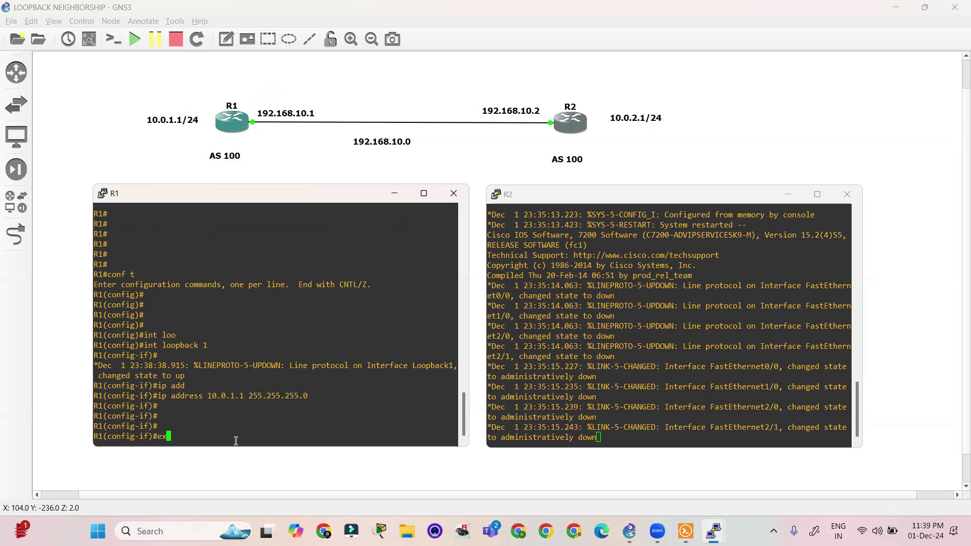
{"action": "key", "text": "Return"}
{"action": "key", "text": "Return"}
{"action": "key", "text": "Return"}
Enable interface f0/0 on R1 with no shutdown.
{"action": "type", "text": "int f"}
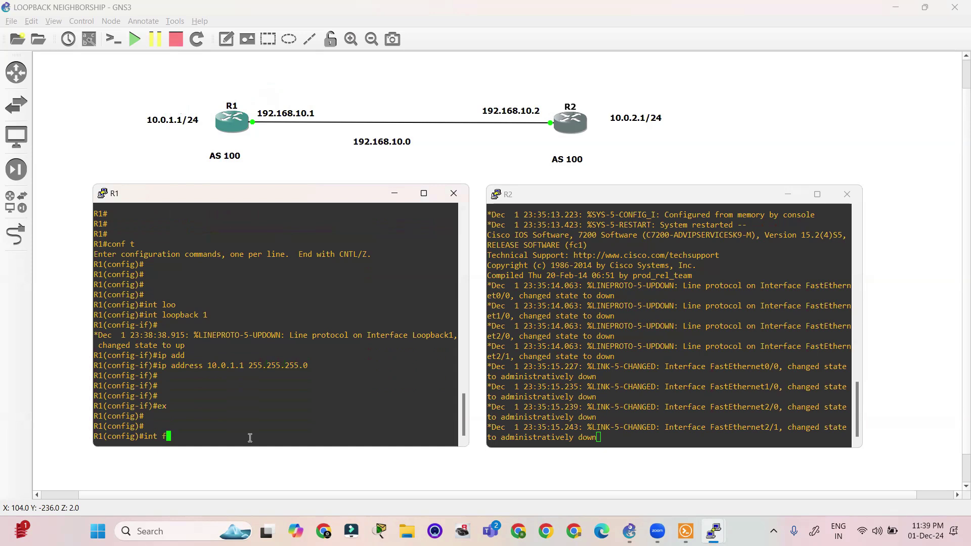
{"action": "type", "text": "0/0/"}
{"action": "key", "text": "Return"}
{"action": "type", "text": "no sh"}
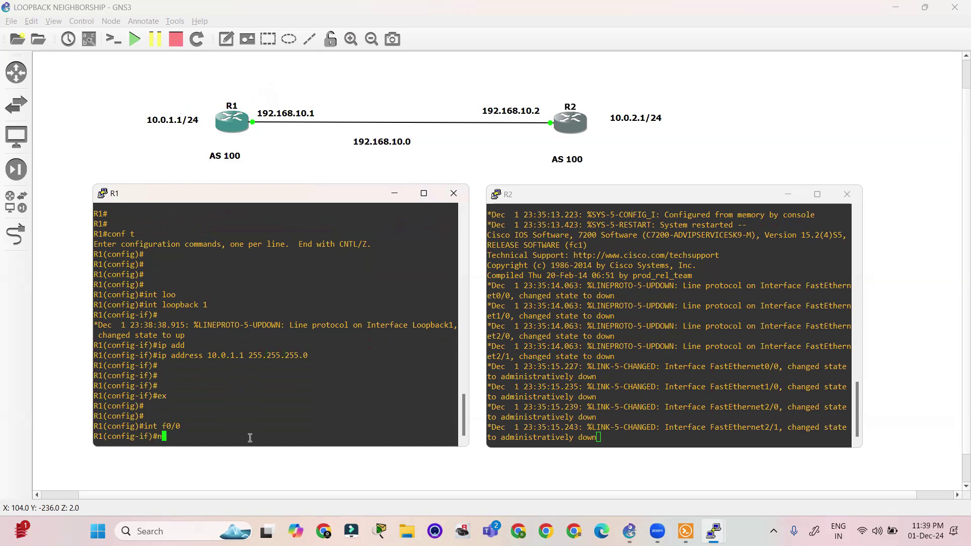
{"action": "key", "text": "Tab"}
{"action": "key", "text": "Return"}
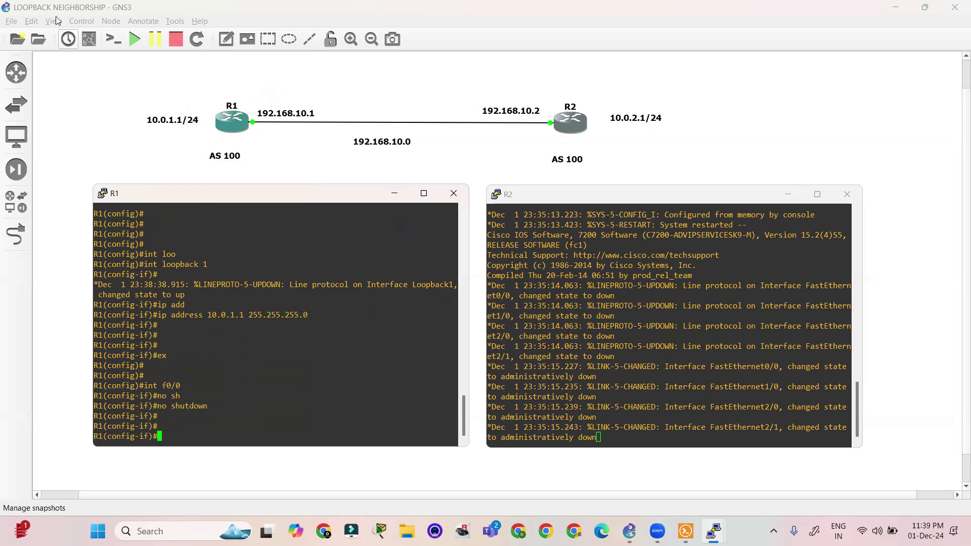
Show the interface labels on the topology and bring the R1 and R2 consoles back to the front.
{"action": "left_click", "coordinate": [57, 20]}
{"action": "left_click", "coordinate": [93, 164]}
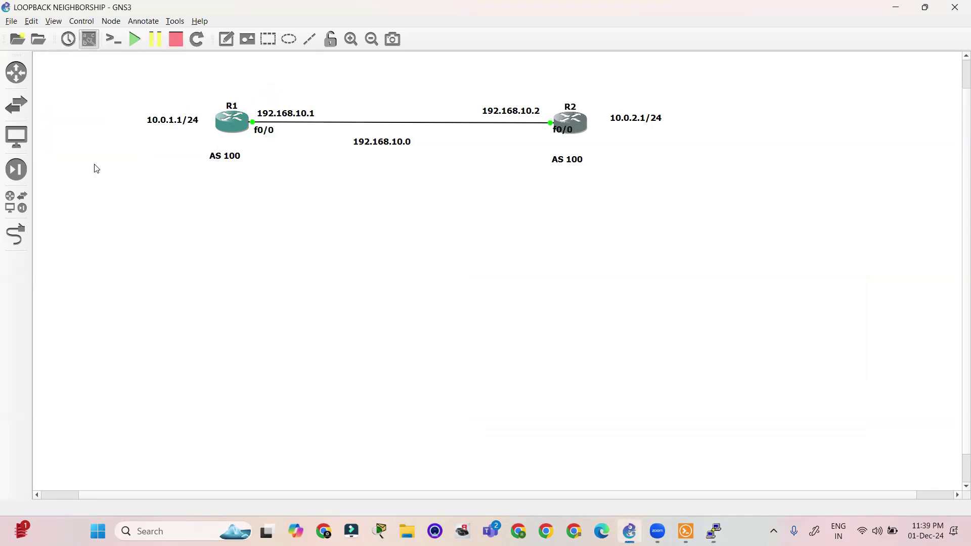
{"action": "key", "text": "alt+Tab"}
{"action": "key", "text": "alt+Tab"}
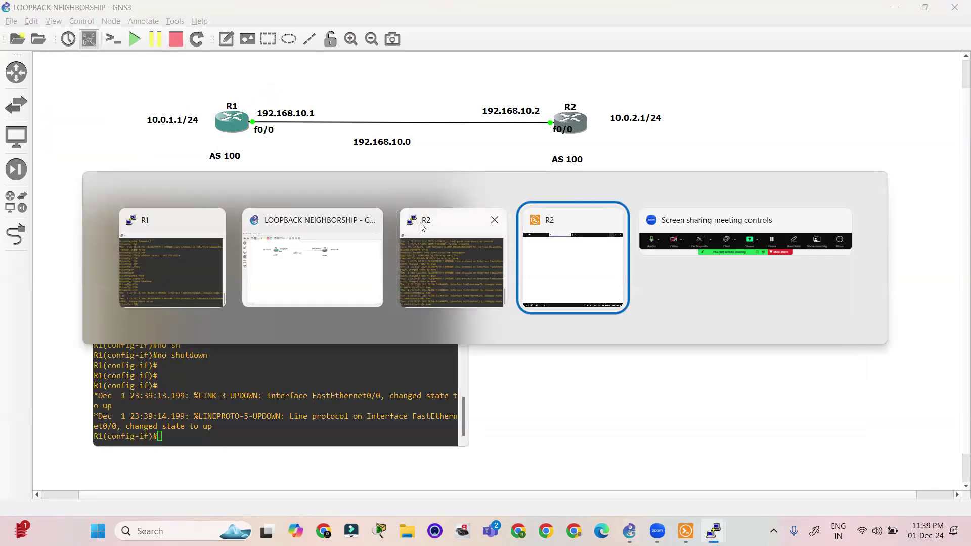
{"action": "left_click", "coordinate": [453, 258]}
Assign IP address 192.168.10.1 255.255.255.0 to R1's f0/0 and exit interface configuration.
{"action": "key", "text": "Return"}
{"action": "key", "text": "Return"}
{"action": "key", "text": "Return"}
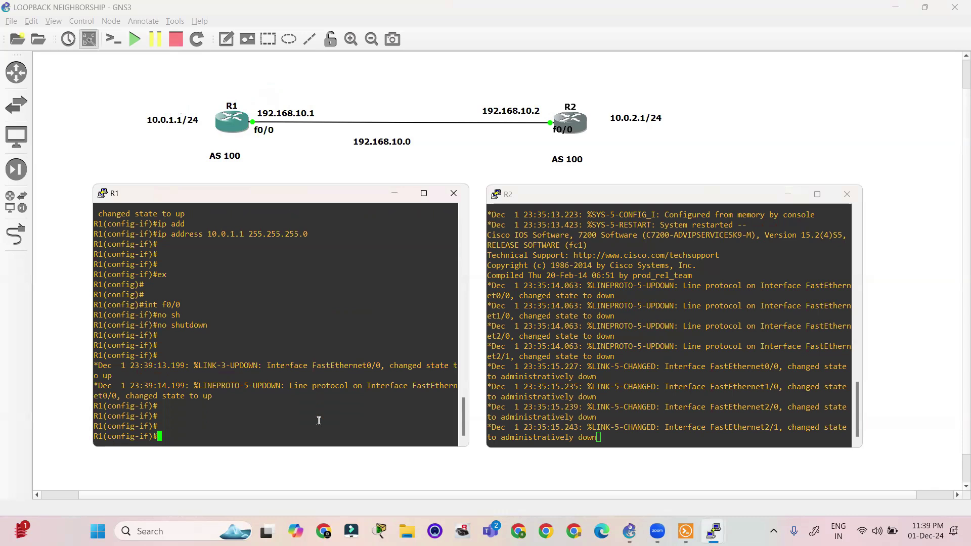
{"action": "type", "text": "ip add"}
{"action": "key", "text": "Tab"}
{"action": "type", "text": "192.168"}
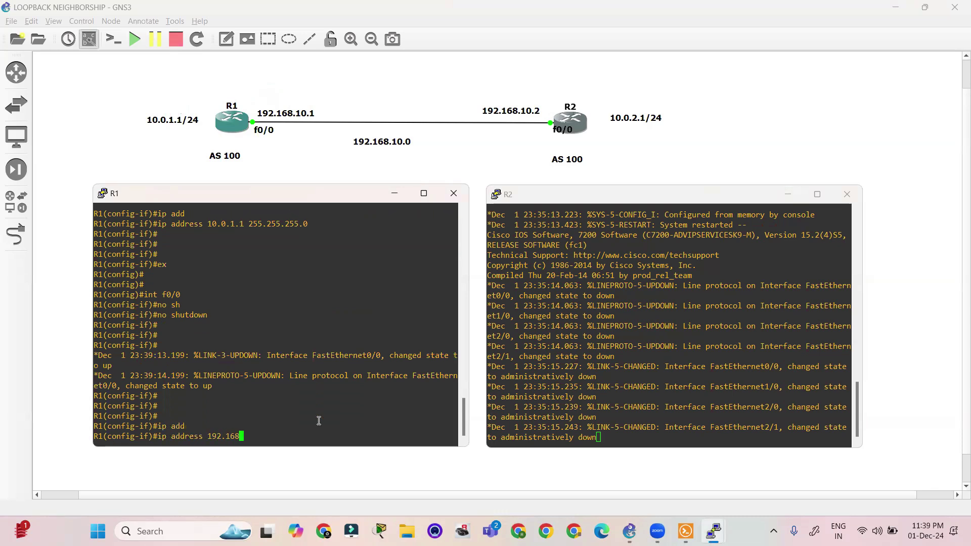
{"action": "type", "text": ".10.1 255.255.255.0"}
{"action": "key", "text": "Return"}
{"action": "key", "text": "Return"}
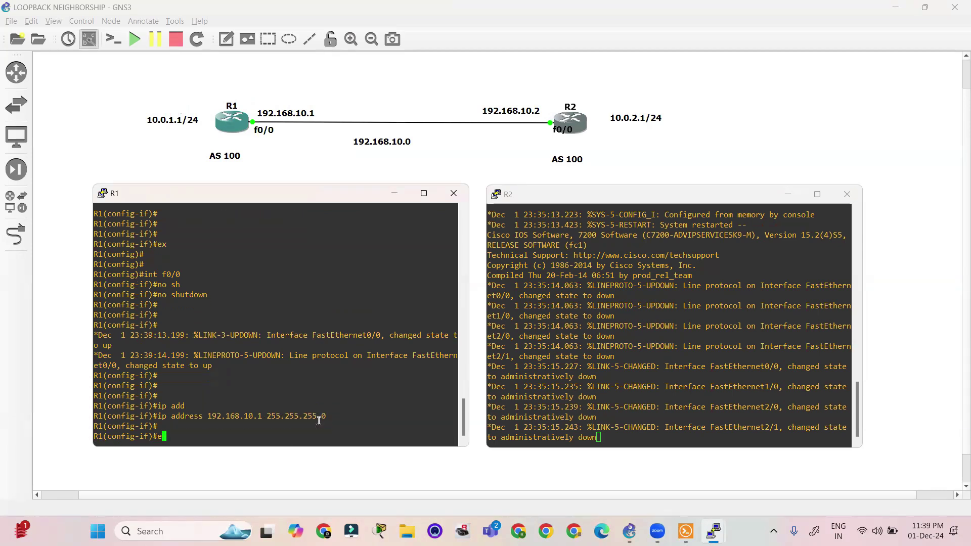
{"action": "type", "text": "ex"}
{"action": "key", "text": "Return"}
{"action": "key", "text": "Return"}
{"action": "key", "text": "Return"}
{"action": "key", "text": "Return"}
Switch to the R2 console and enter global configuration mode with conf t.
{"action": "left_click", "coordinate": [586, 277]}
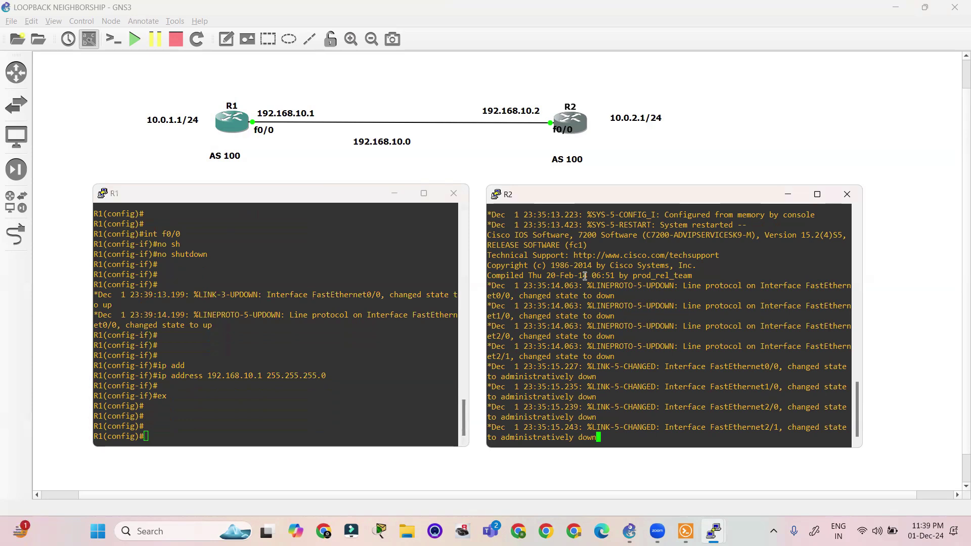
{"action": "key", "text": "Return"}
{"action": "key", "text": "Return"}
{"action": "key", "text": "Return"}
{"action": "key", "text": "Return"}
{"action": "type", "text": "conf t"}
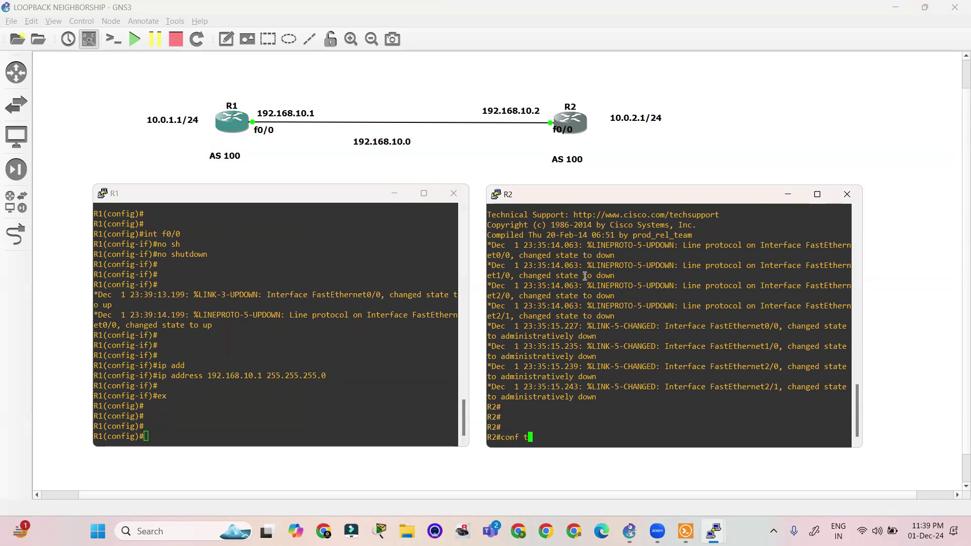
{"action": "key", "text": "Return"}
{"action": "key", "text": "Return"}
Enable interface f0/0 on R2 with no shutdown.
{"action": "type", "text": "int f0/0"}
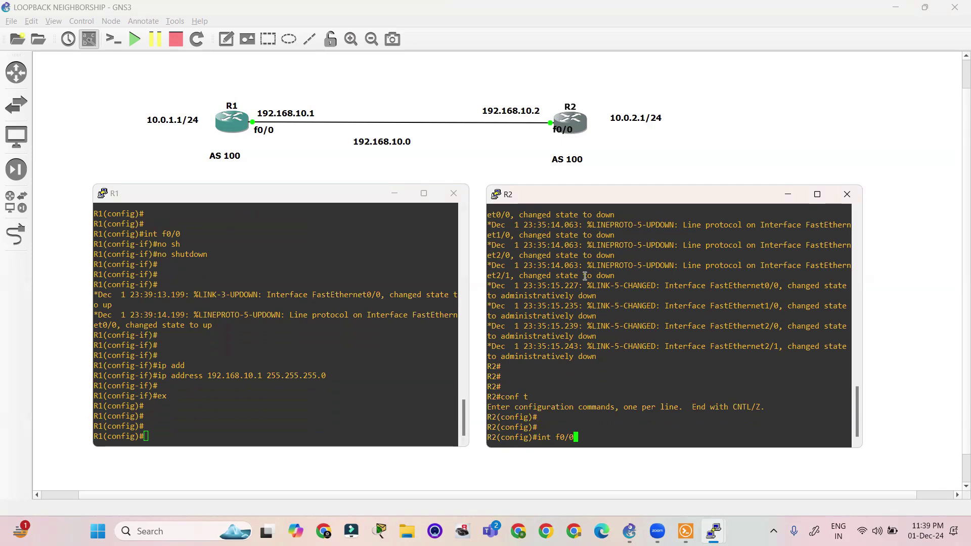
{"action": "key", "text": "Return"}
{"action": "type", "text": "no"}
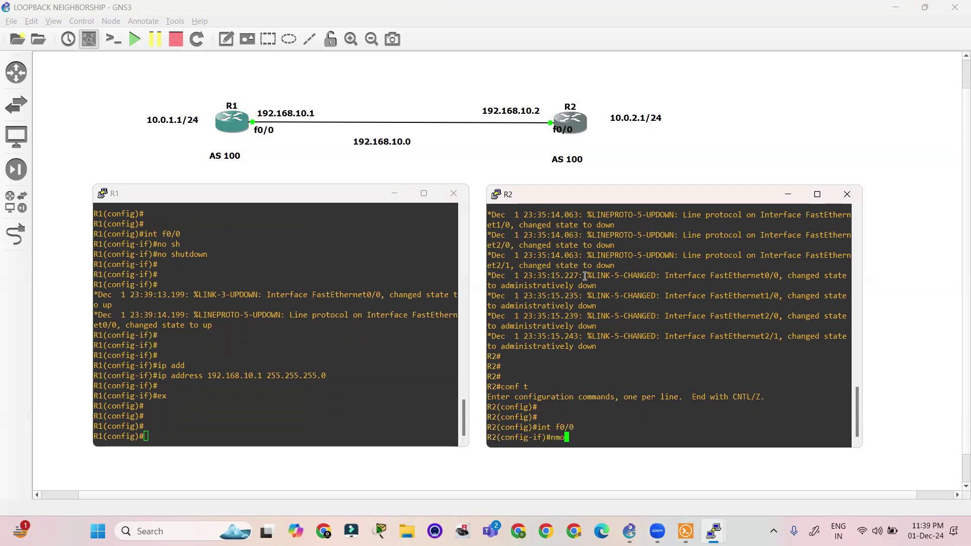
{"action": "type", "text": " sh"}
{"action": "key", "text": "Tab"}
{"action": "key", "text": "Return"}
Assign IP address 192.168.10.2 255.255.255.0 to R2's f0/0.
{"action": "type", "text": "ip add"}
{"action": "key", "text": "Tab"}
{"action": "type", "text": "192"}
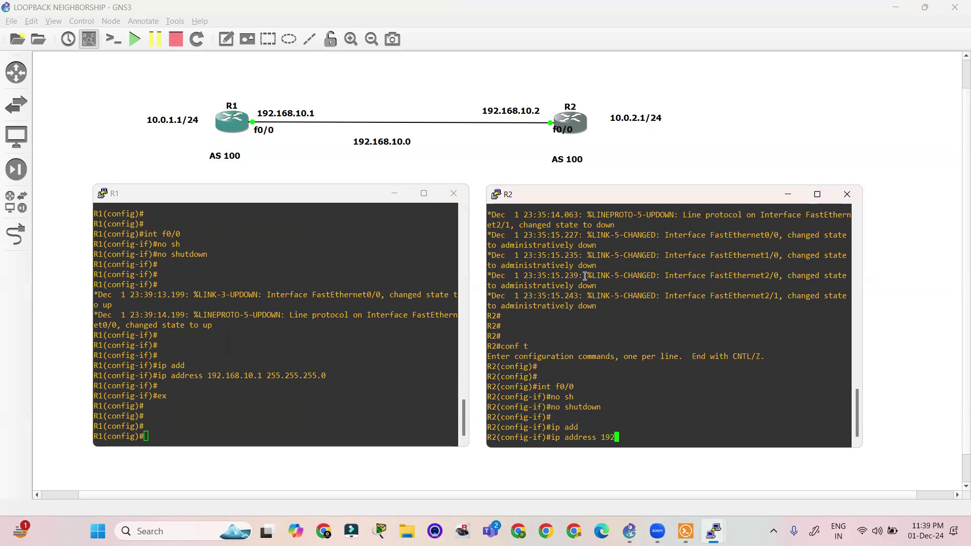
{"action": "type", "text": ".168.1"}
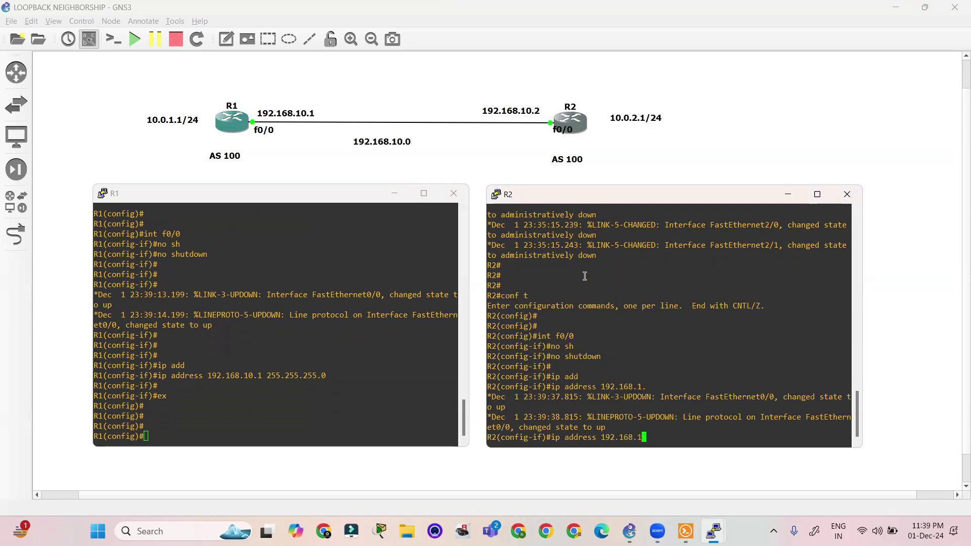
{"action": "type", "text": "0.2 255.255.255.0"}
{"action": "key", "text": "Return"}
{"action": "key", "text": "Return"}
{"action": "key", "text": "Return"}
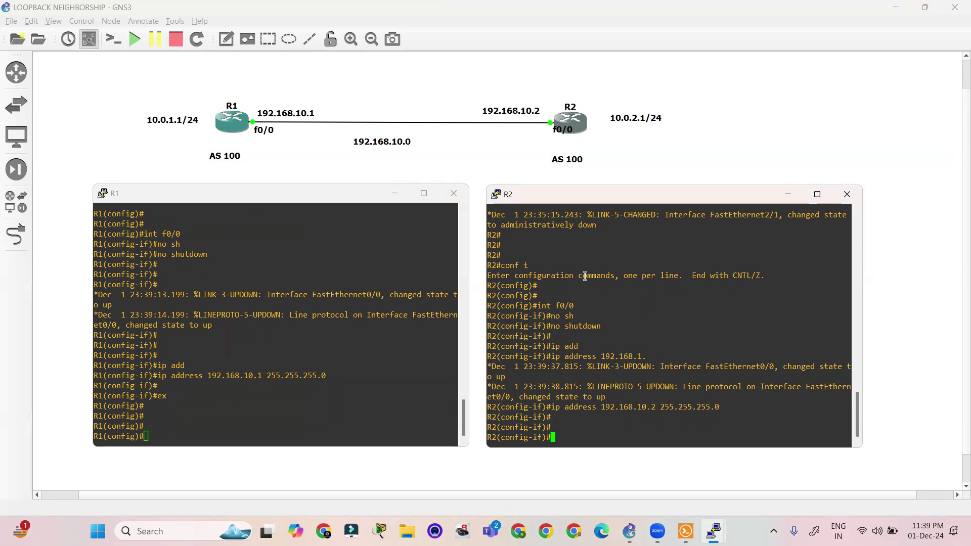
Create loopback interface 1 on R2 with int loop 1.
{"action": "key", "text": "Return"}
{"action": "key", "text": "Return"}
{"action": "type", "text": "i"}
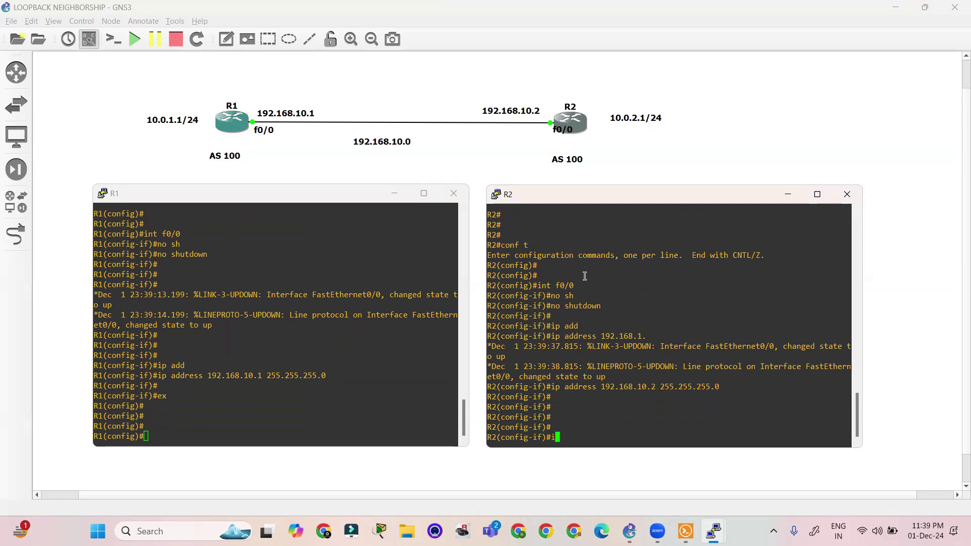
{"action": "type", "text": "nt loo"}
{"action": "key", "text": "Tab"}
{"action": "type", "text": "p"}
{"action": "key", "text": "Tab"}
{"action": "type", "text": "1"}
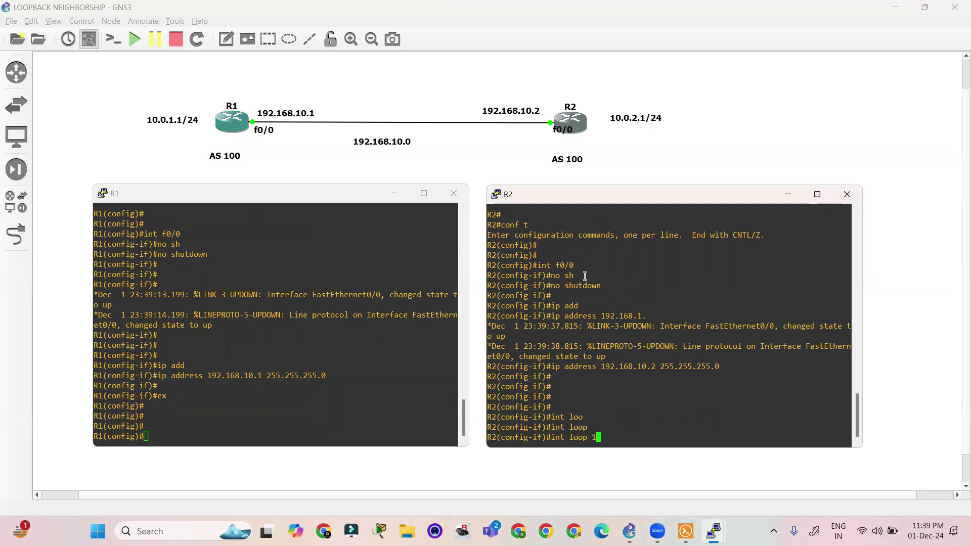
{"action": "key", "text": "Return"}
{"action": "key", "text": "Return"}
{"action": "key", "text": "Return"}
Assign IP address 10.0.2.1 255.255.255.0 to R2's loopback 1 and exit interface configuration.
{"action": "type", "text": "ip add"}
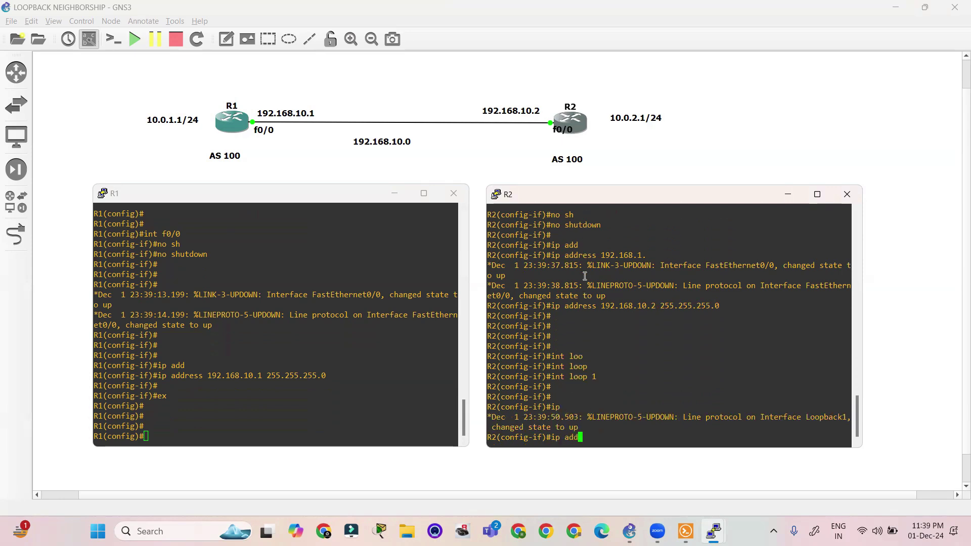
{"action": "key", "text": "Tab"}
{"action": "type", "text": "192"}
{"action": "key", "text": "BackSpace"}
{"action": "key", "text": "BackSpace"}
{"action": "key", "text": "BackSpace"}
{"action": "type", "text": "10"}
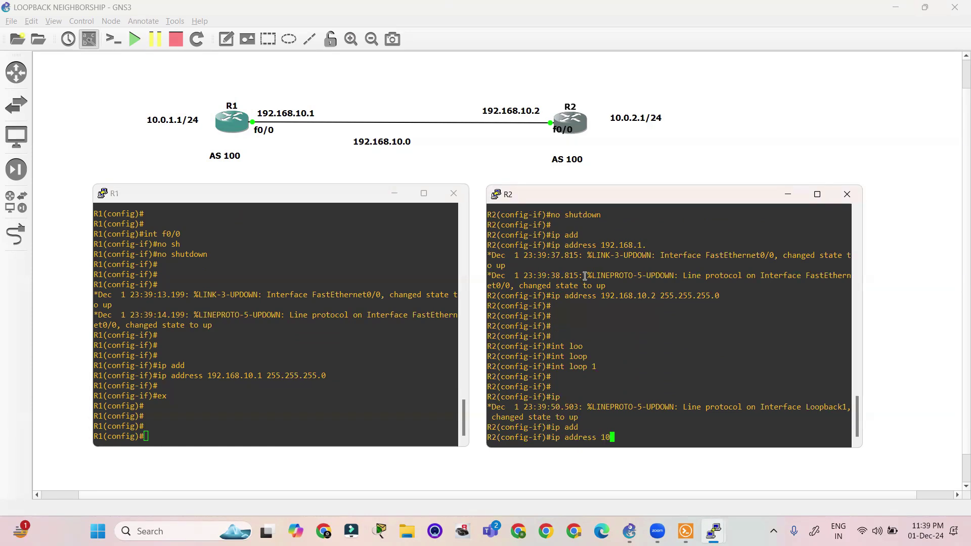
{"action": "type", "text": ".0.2.1 255.255.255.0"}
{"action": "key", "text": "Return"}
{"action": "key", "text": "Return"}
{"action": "key", "text": "Return"}
{"action": "type", "text": "ex"}
{"action": "key", "text": "Return"}
{"action": "key", "text": "Return"}
{"action": "key", "text": "Return"}
{"action": "key", "text": "Return"}
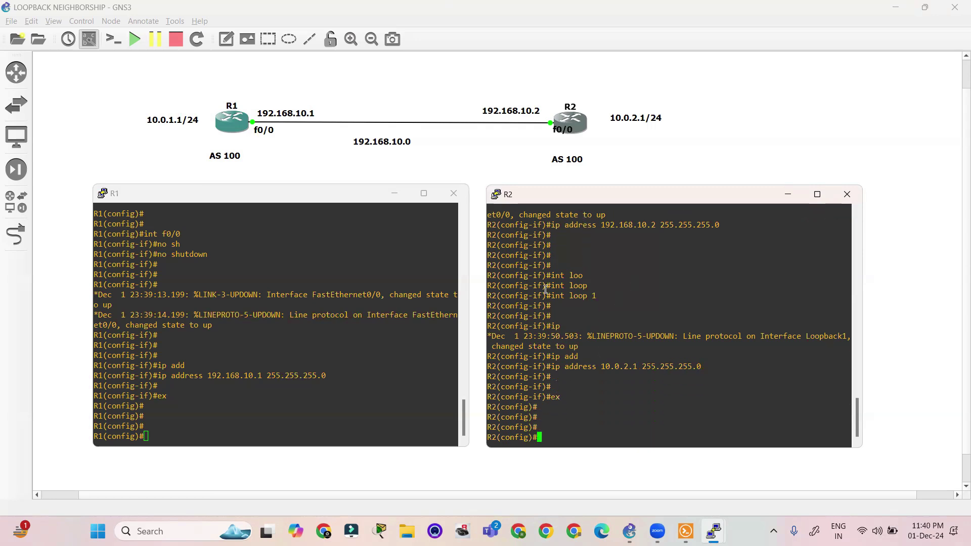
{"action": "left_click", "coordinate": [325, 277]}
{"action": "left_click", "coordinate": [243, 104]}
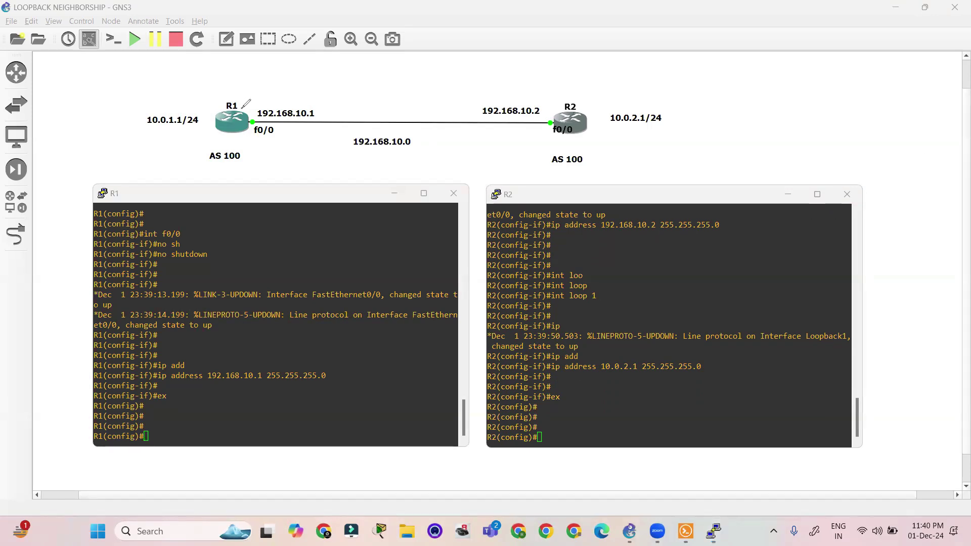
{"action": "mouse_move", "coordinate": [256, 88]}
{"action": "left_mouse_down"}
{"action": "mouse_move", "coordinate": [335, 65]}
{"action": "mouse_move", "coordinate": [443, 66]}
{"action": "mouse_move", "coordinate": [544, 80]}
{"action": "mouse_move", "coordinate": [613, 106]}
{"action": "left_mouse_up"}
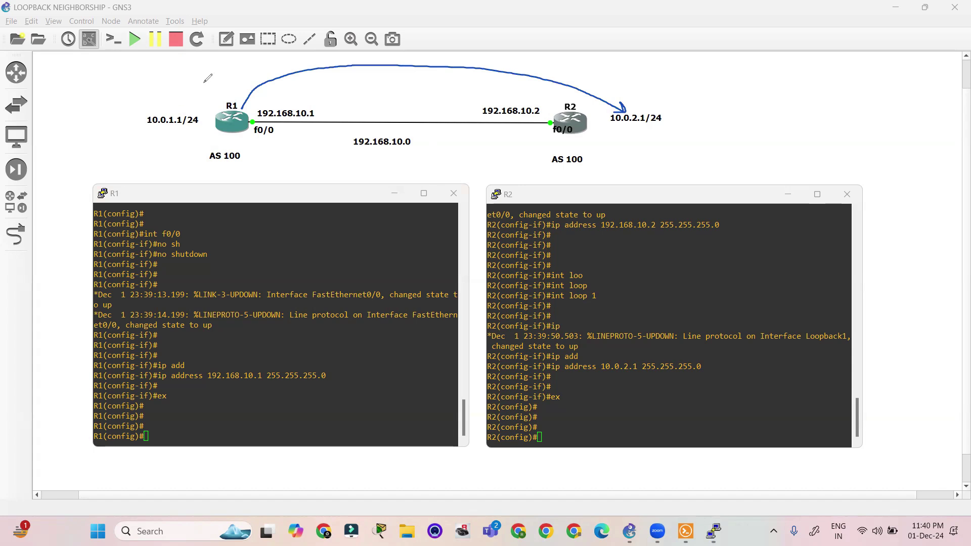
{"action": "mouse_move", "coordinate": [180, 87]}
{"action": "left_mouse_down"}
{"action": "mouse_move", "coordinate": [176, 104]}
{"action": "mouse_move", "coordinate": [228, 55]}
{"action": "mouse_move", "coordinate": [248, 63]}
{"action": "mouse_move", "coordinate": [265, 49]}
{"action": "mouse_move", "coordinate": [286, 60]}
{"action": "mouse_move", "coordinate": [281, 68]}
{"action": "mouse_move", "coordinate": [292, 40]}
{"action": "left_mouse_up"}
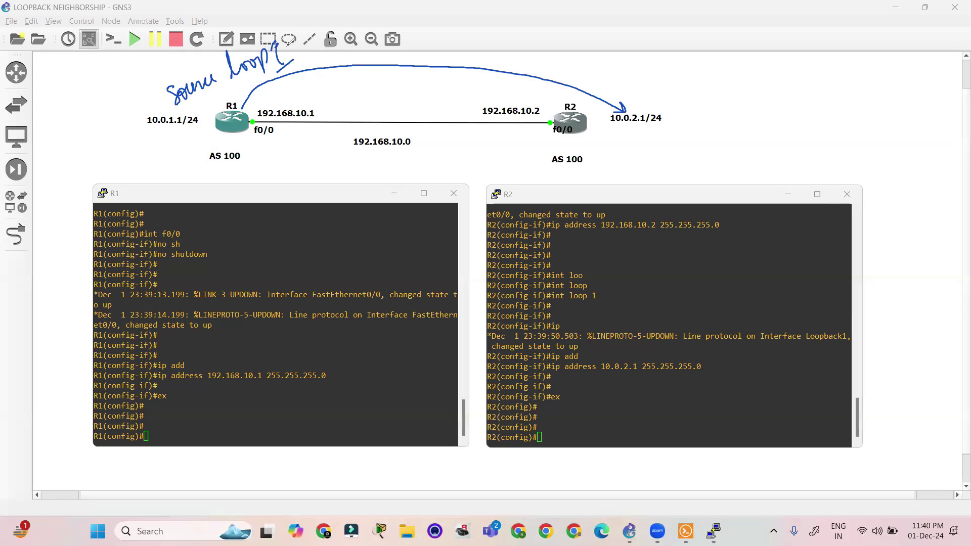
{"action": "key", "text": "Escape"}
Switch to the R1 console and enter BGP configuration for AS 100 with router bgp 100.
{"action": "left_click", "coordinate": [358, 352]}
{"action": "key", "text": "Return"}
{"action": "key", "text": "Return"}
{"action": "key", "text": "Return"}
{"action": "type", "text": "router bgo"}
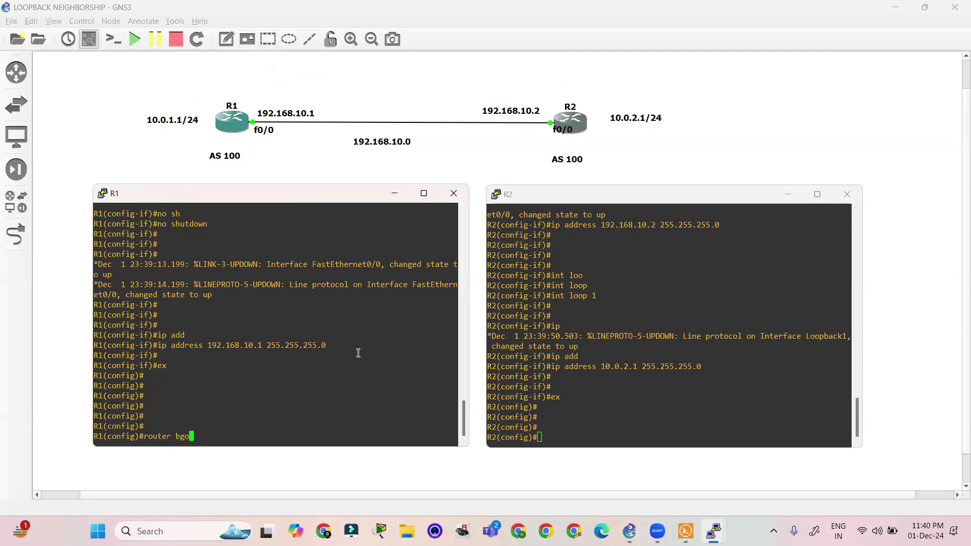
{"action": "key", "text": "BackSpace"}
{"action": "type", "text": "p 100"}
{"action": "key", "text": "Return"}
Define 10.0.2.1 as a BGP neighbor on R1 with remote-as 100.
{"action": "type", "text": "nei"}
{"action": "key", "text": "Tab"}
{"action": "type", "text": "1"}
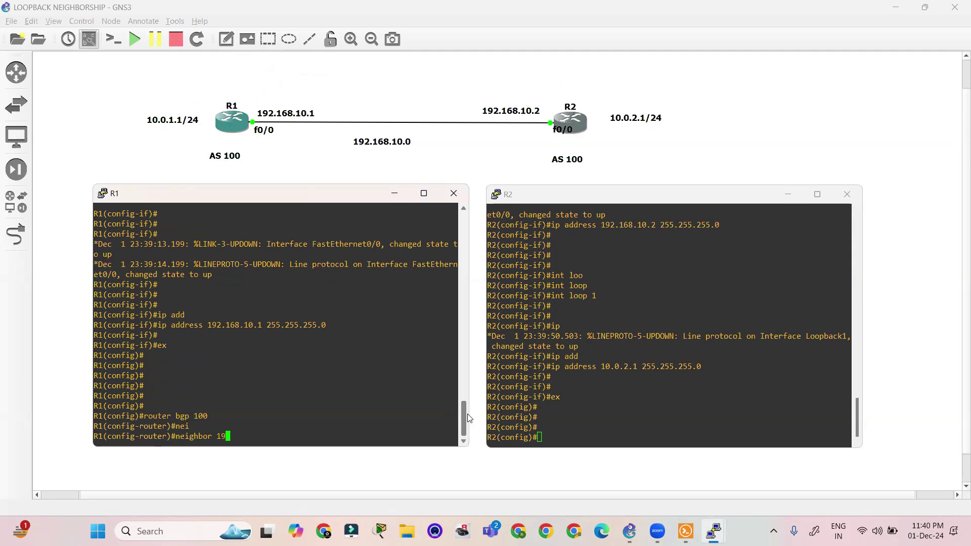
{"action": "type", "text": "0.0.2.1 remot"}
{"action": "key", "text": "Tab"}
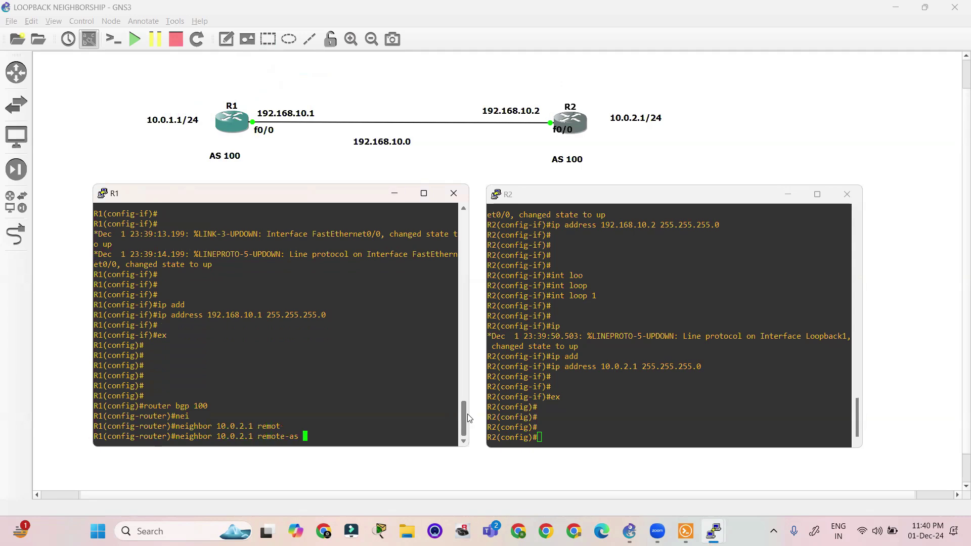
{"action": "type", "text": "100"}
{"action": "key", "text": "Return"}
{"action": "type", "text": "nei"}
{"action": "key", "text": "Tab"}
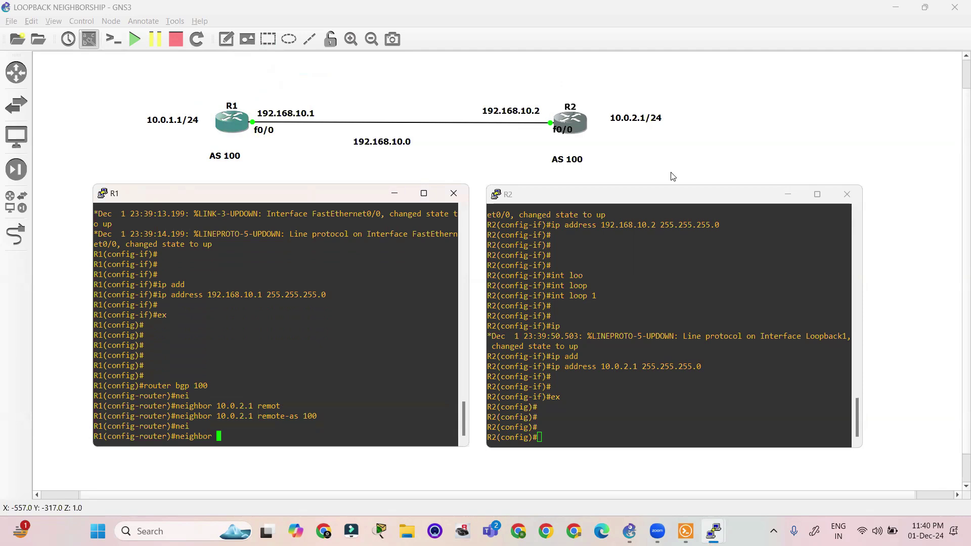
{"action": "left_click", "coordinate": [928, 170]}
{"action": "mouse_move", "coordinate": [146, 117]}
{"action": "left_mouse_down"}
{"action": "mouse_move", "coordinate": [205, 125]}
{"action": "mouse_move", "coordinate": [134, 129]}
{"action": "mouse_move", "coordinate": [143, 113]}
{"action": "left_mouse_up"}
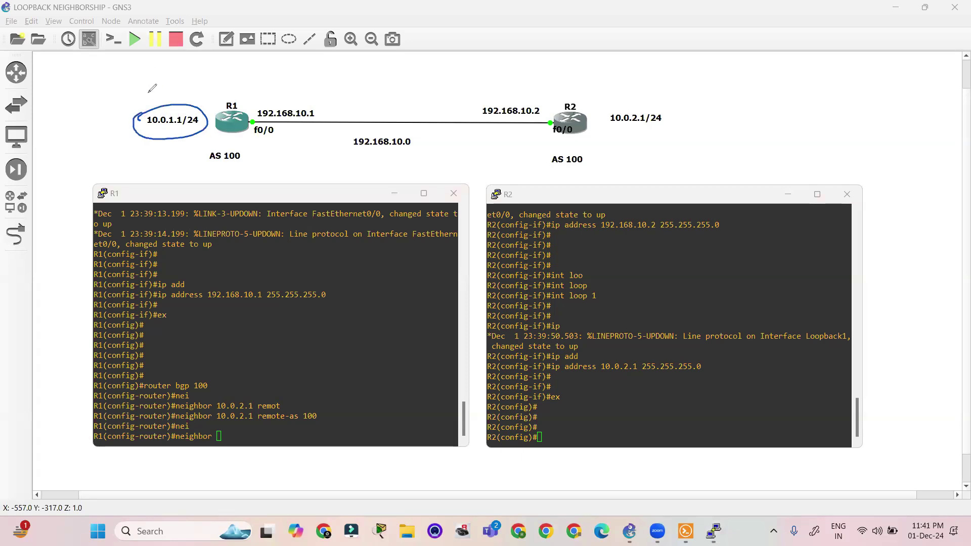
{"action": "mouse_move", "coordinate": [125, 101]}
{"action": "left_mouse_down"}
{"action": "mouse_move", "coordinate": [163, 76]}
{"action": "mouse_move", "coordinate": [158, 95]}
{"action": "left_mouse_up"}
{"action": "left_click", "coordinate": [173, 73]}
{"action": "left_click_drag", "start_coordinate": [186, 57], "coordinate": [189, 65]}
{"action": "left_click_drag", "start_coordinate": [128, 112], "coordinate": [194, 78]}
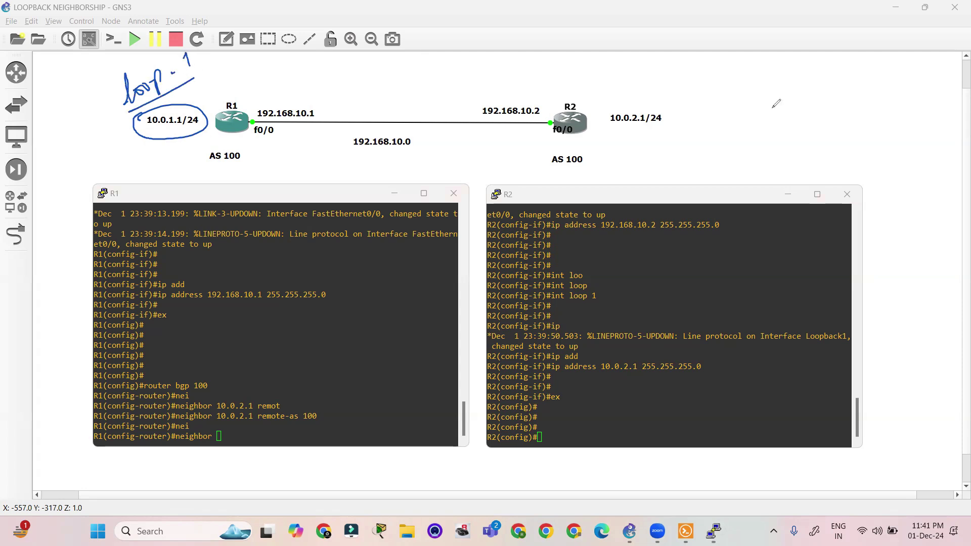
{"action": "key", "text": "Escape"}
Set loopback 1 as the update-source for neighbor 10.0.2.1 on R1 and exit BGP configuration.
{"action": "left_click", "coordinate": [338, 388]}
{"action": "key", "text": "Return"}
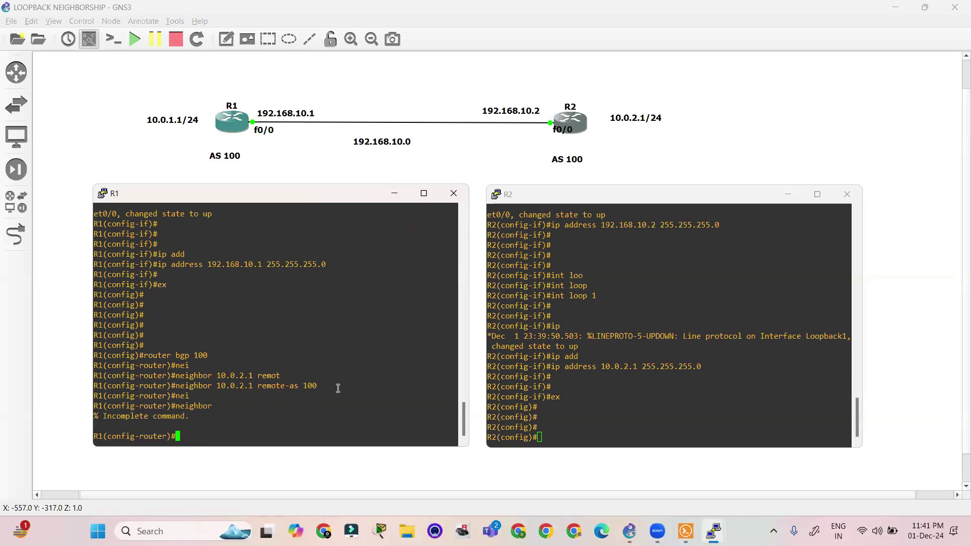
{"action": "key", "text": "Up"}
{"action": "type", "text": "10.0.2.1 up"}
{"action": "key", "text": "Tab"}
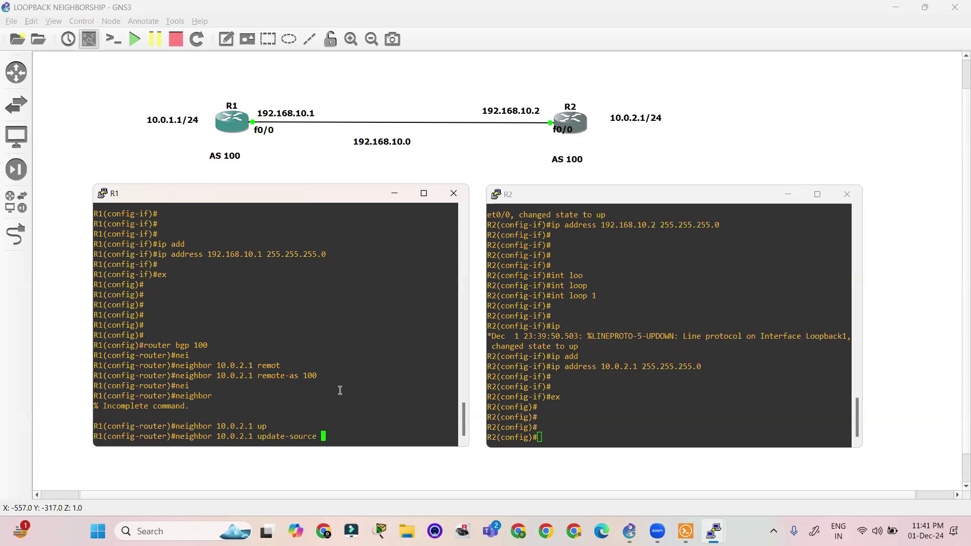
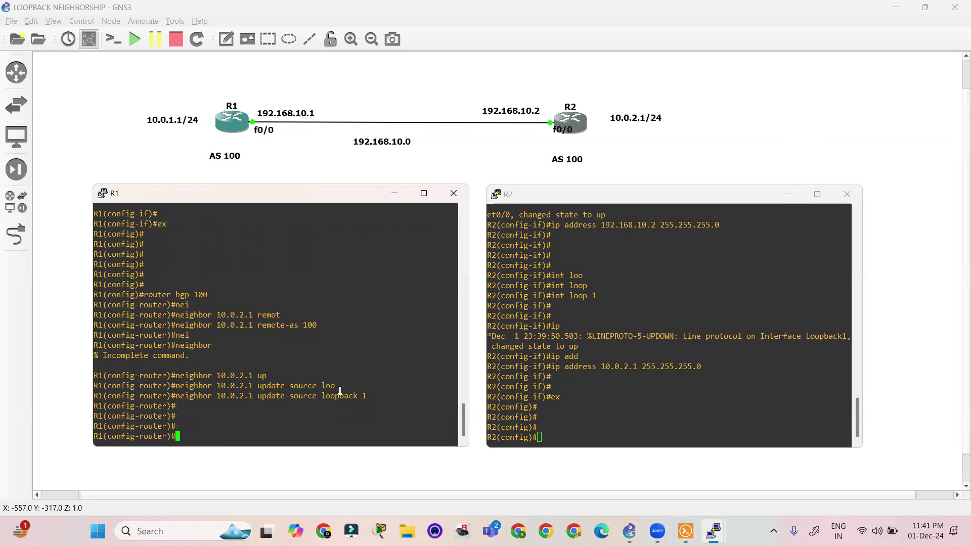
{"action": "type", "text": "ex"}
{"action": "key", "text": "Return"}
{"action": "key", "text": "Return"}
{"action": "key", "text": "Return"}
Switch to the R2 console and enter BGP configuration for AS 100 with router bgp 100.
{"action": "left_click", "coordinate": [722, 388]}
{"action": "key", "text": "Return"}
{"action": "key", "text": "Return"}
{"action": "key", "text": "Return"}
{"action": "type", "text": "router bgp 100"}
{"action": "key", "text": "Return"}
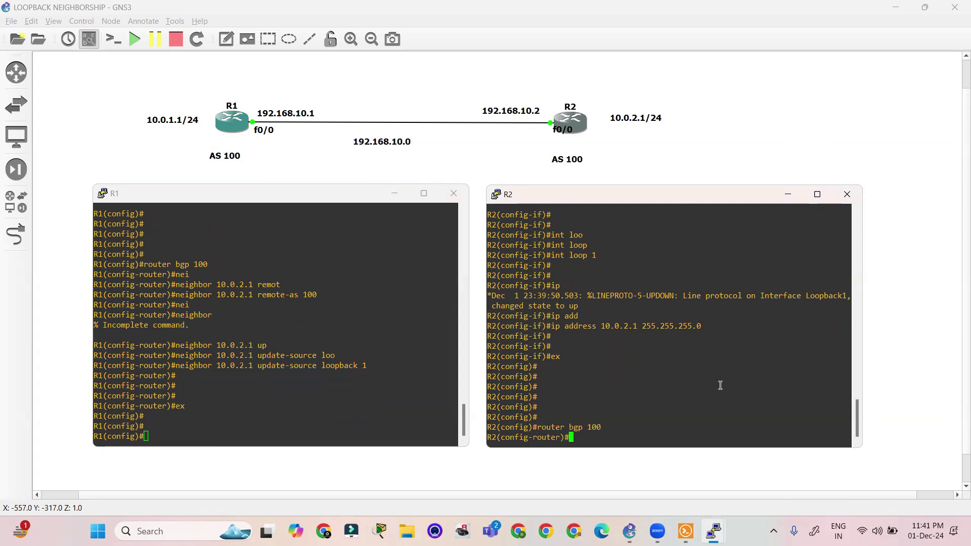
Define 10.0.1.1 as a BGP neighbor on R2 with remote-as 100.
{"action": "type", "text": "nei"}
{"action": "key", "text": "Tab"}
{"action": "type", "text": "10"}
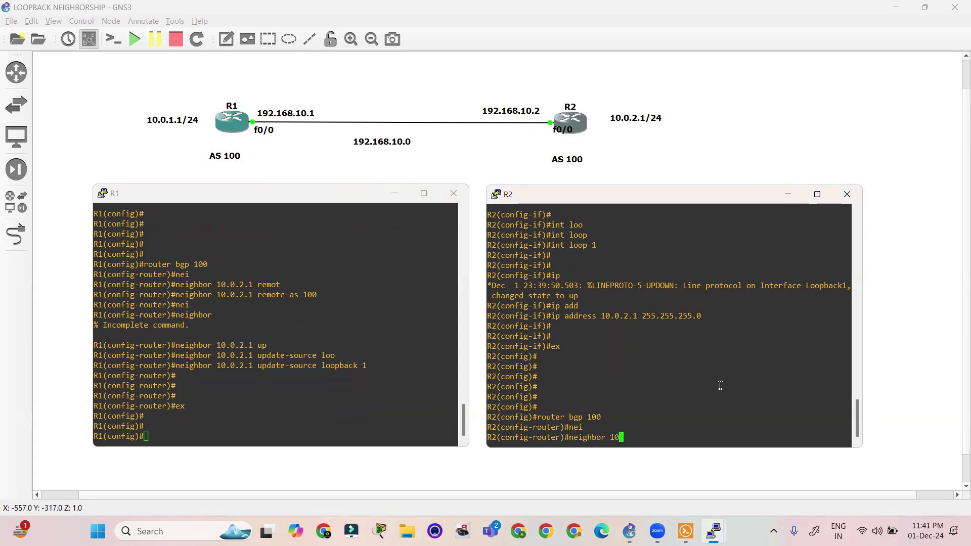
{"action": "type", "text": ".0.1.1 remot"}
{"action": "key", "text": "Tab"}
{"action": "type", "text": "100"}
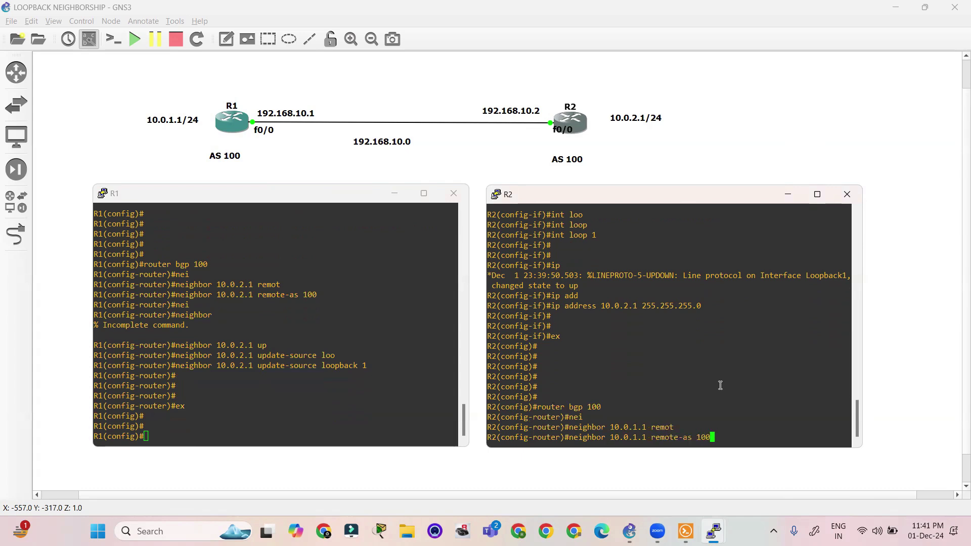
{"action": "key", "text": "Return"}
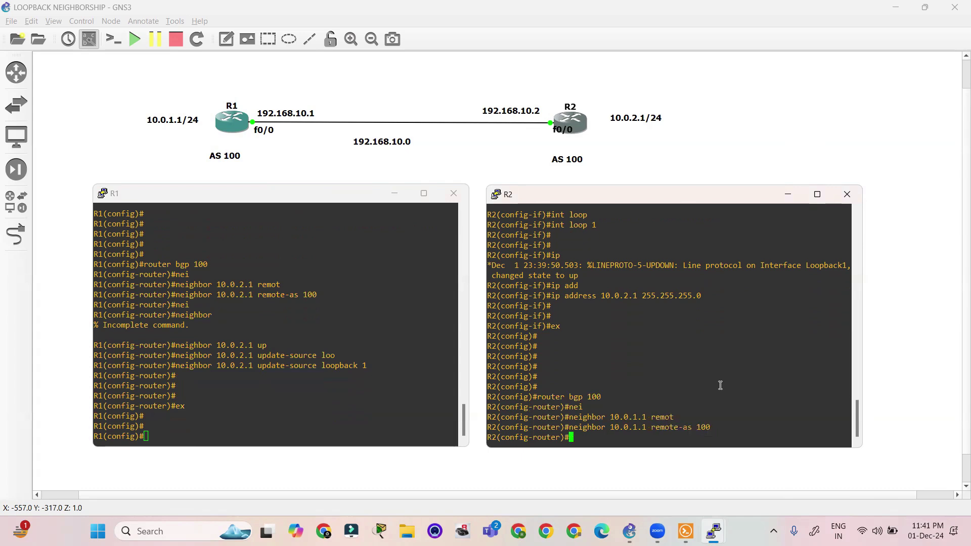
{"action": "left_click", "coordinate": [882, 147]}
{"action": "mouse_move", "coordinate": [565, 99]}
{"action": "left_mouse_down"}
{"action": "mouse_move", "coordinate": [573, 104]}
{"action": "mouse_move", "coordinate": [417, 79]}
{"action": "mouse_move", "coordinate": [213, 85]}
{"action": "mouse_move", "coordinate": [181, 108]}
{"action": "mouse_move", "coordinate": [190, 105]}
{"action": "left_mouse_up"}
{"action": "mouse_move", "coordinate": [609, 133]}
{"action": "left_mouse_down"}
{"action": "mouse_move", "coordinate": [636, 123]}
{"action": "mouse_move", "coordinate": [676, 139]}
{"action": "mouse_move", "coordinate": [693, 125]}
{"action": "mouse_move", "coordinate": [719, 127]}
{"action": "left_mouse_up"}
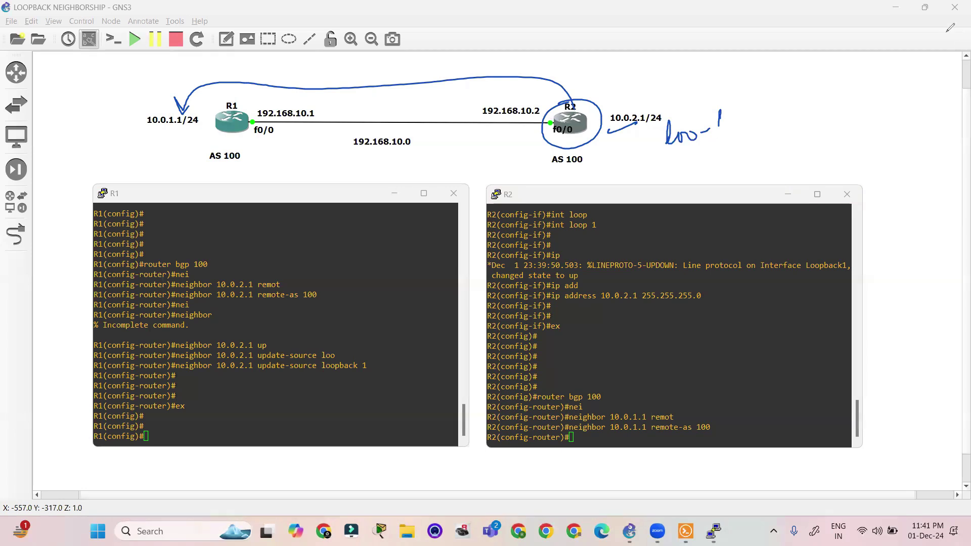
Set loopback 1 as the update-source for neighbor 10.0.1.1 on R2.
{"action": "left_click", "coordinate": [770, 391]}
{"action": "key", "text": "Return"}
{"action": "key", "text": "Return"}
{"action": "type", "text": "neiu"}
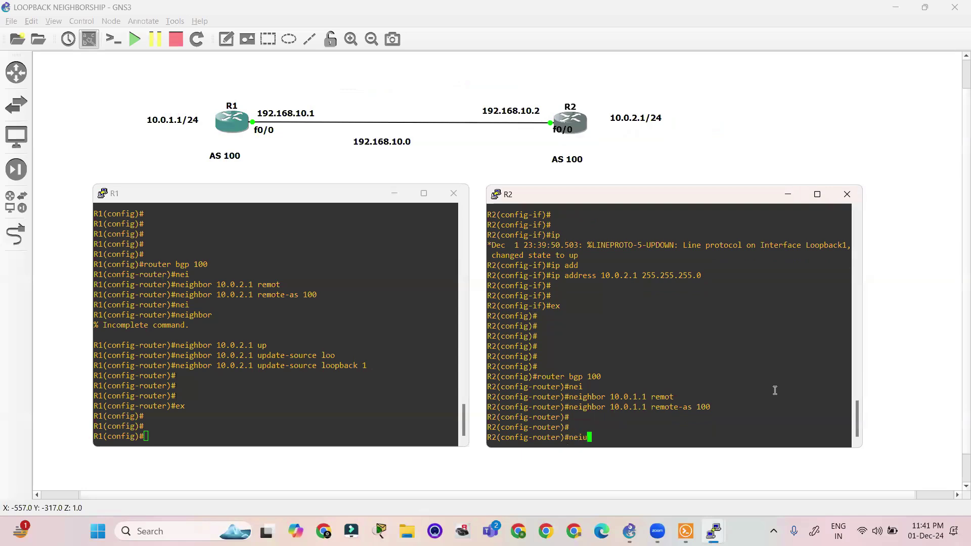
{"action": "key", "text": "Tab"}
{"action": "key", "text": "BackSpace"}
{"action": "key", "text": "Tab"}
{"action": "type", "text": "10.0.1.1 "}
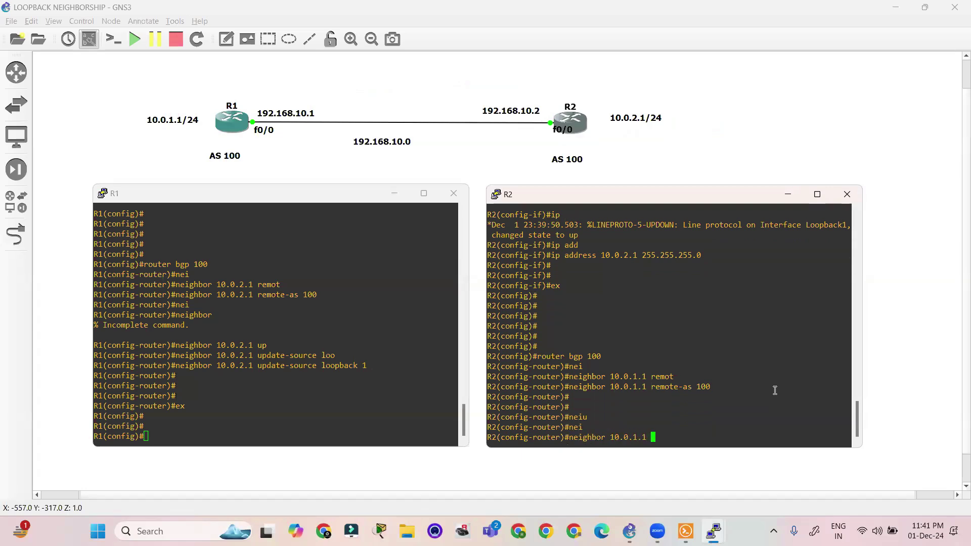
{"action": "type", "text": "up"}
{"action": "key", "text": "Tab"}
{"action": "type", "text": "loo"}
{"action": "key", "text": "Tab"}
{"action": "type", "text": "1"}
{"action": "key", "text": "Return"}
{"action": "key", "text": "Return"}
{"action": "key", "text": "Return"}
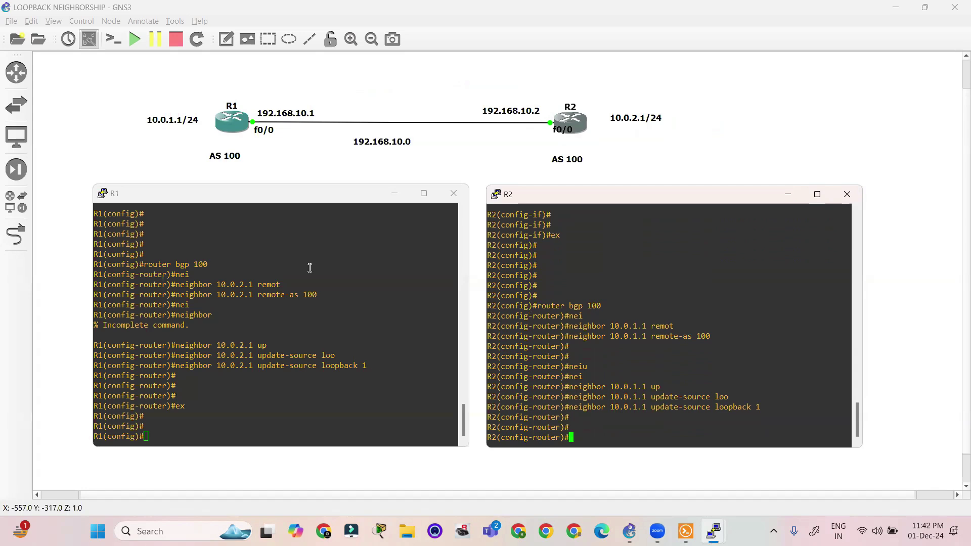
Return to the R1 console and re-enter BGP configuration for AS 100.
{"action": "left_click", "coordinate": [314, 291]}
{"action": "key", "text": "Return"}
{"action": "key", "text": "Return"}
{"action": "type", "text": "route"}
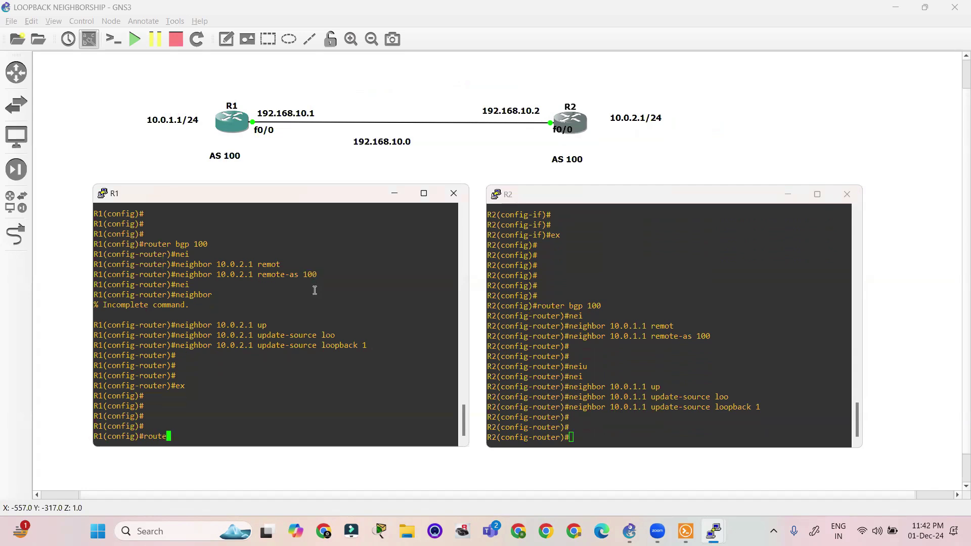
{"action": "type", "text": "r bgp 100"}
{"action": "key", "text": "Return"}
Advertise network 10.0.1.0 mask 255.255.255.0 in R1's BGP process.
{"action": "type", "text": "net"}
{"action": "key", "text": "Tab"}
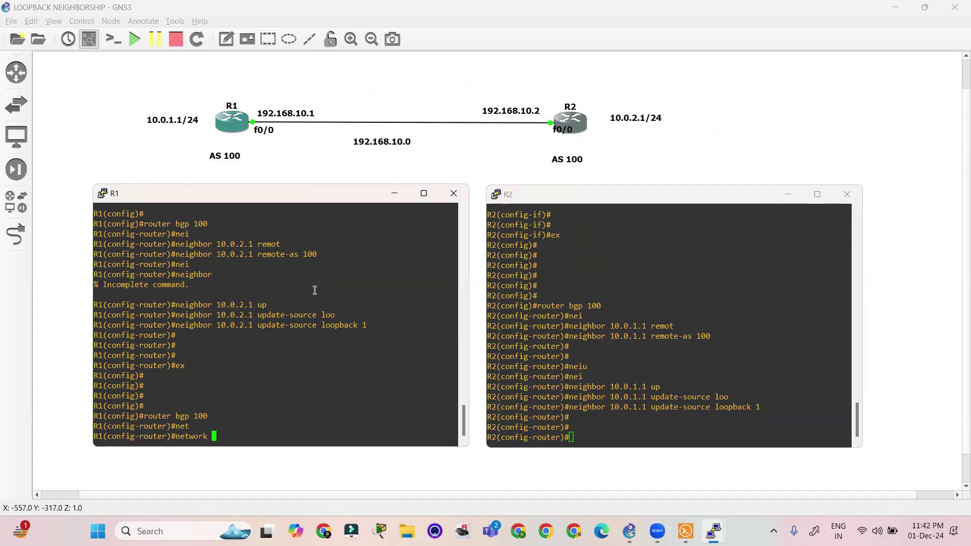
{"action": "type", "text": "10.0.1.0 m"}
{"action": "key", "text": "Tab"}
{"action": "type", "text": "255.255.255.0"}
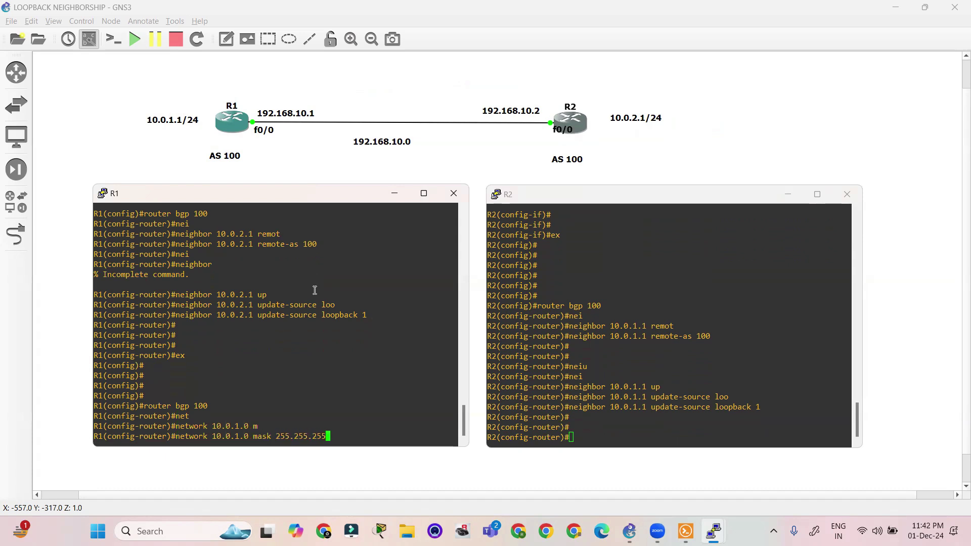
{"action": "key", "text": "Return"}
{"action": "key", "text": "Return"}
{"action": "key", "text": "Return"}
Reuse the previous network command on R1 to advertise 192.168.10.0 mask 255.255.255.0 in BGP.
{"action": "key", "text": "Up"}
{"action": "key", "text": "Left"}
{"action": "key", "text": "Left"}
{"action": "key", "text": "Left"}
{"action": "key", "text": "Left"}
{"action": "key", "text": "Left"}
{"action": "key", "text": "Left"}
{"action": "key", "text": "Left"}
{"action": "key", "text": "Left"}
{"action": "key", "text": "Left"}
{"action": "key", "text": "Left"}
{"action": "key", "text": "Left"}
{"action": "key", "text": "Left"}
{"action": "key", "text": "Left"}
{"action": "key", "text": "Left"}
{"action": "key", "text": "Left"}
{"action": "key", "text": "Left"}
{"action": "key", "text": "Left"}
{"action": "key", "text": "Left"}
{"action": "key", "text": "Left"}
{"action": "key", "text": "Left"}
{"action": "key", "text": "Right"}
{"action": "key", "text": "Right"}
{"action": "key", "text": "BackSpace"}
{"action": "key", "text": "BackSpace"}
{"action": "key", "text": "BackSpace"}
{"action": "key", "text": "BackSpace"}
{"action": "key", "text": "BackSpace"}
{"action": "key", "text": "BackSpace"}
{"action": "key", "text": "BackSpace"}
{"action": "key", "text": "BackSpace"}
{"action": "type", "text": "192"}
{"action": "key", "text": "Right"}
{"action": "key", "text": "Right"}
{"action": "key", "text": "Right"}
{"action": "key", "text": "Right"}
{"action": "key", "text": "Left"}
{"action": "key", "text": "Left"}
{"action": "key", "text": "Left"}
{"action": "type", "text": ".168.10.00"}
{"action": "key", "text": "BackSpace"}
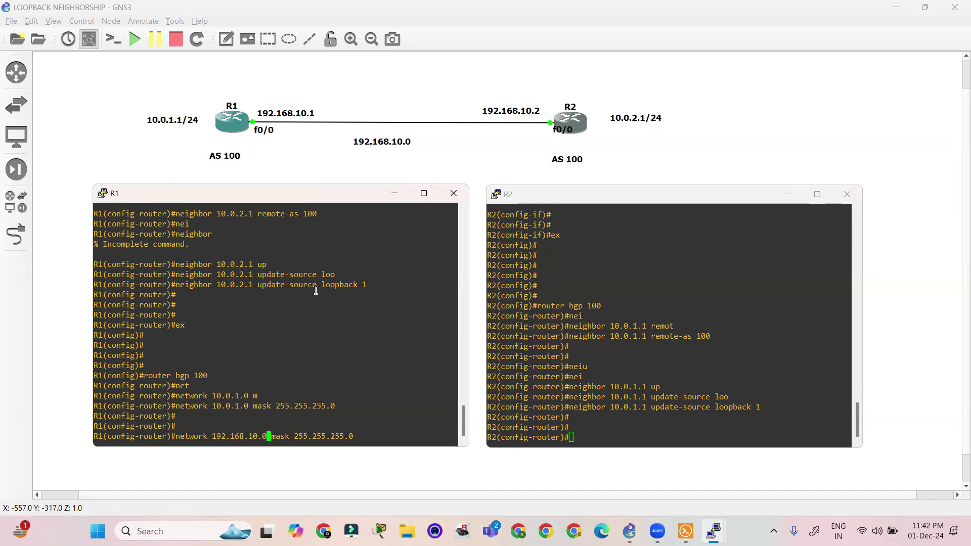
{"action": "key", "text": "Return"}
{"action": "key", "text": "Return"}
{"action": "key", "text": "Return"}
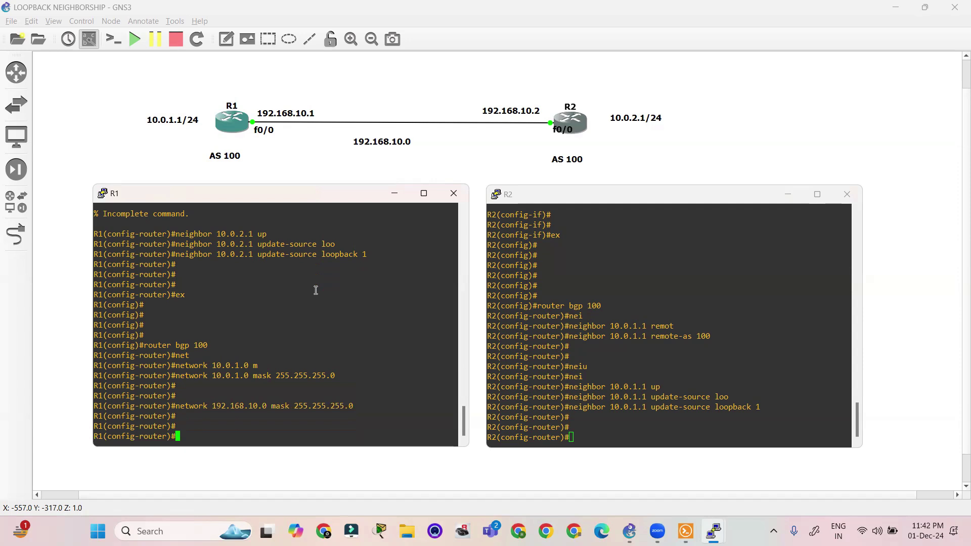
Exit BGP configuration on R1 and switch to the R2 console.
{"action": "type", "text": "ex"}
{"action": "key", "text": "Return"}
{"action": "key", "text": "Return"}
{"action": "key", "text": "Return"}
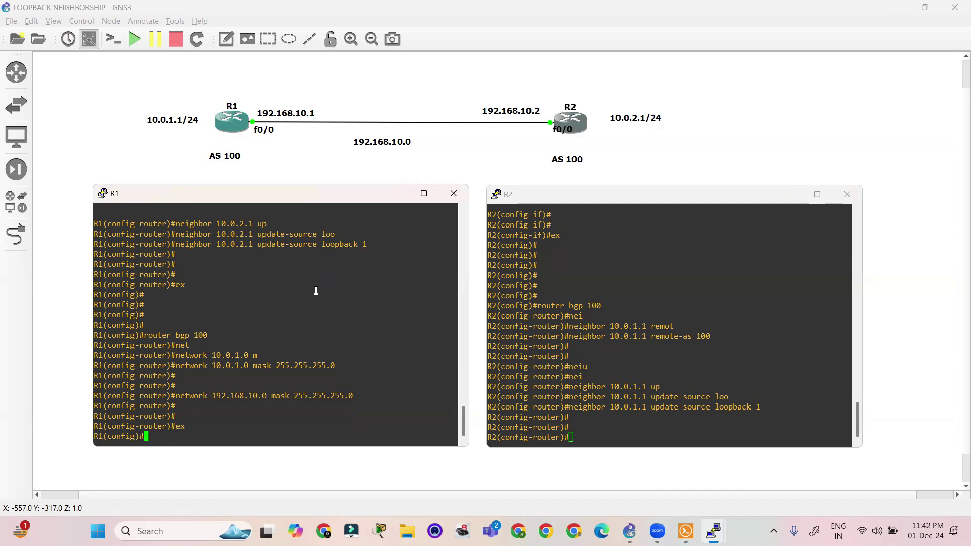
{"action": "left_click", "coordinate": [683, 426]}
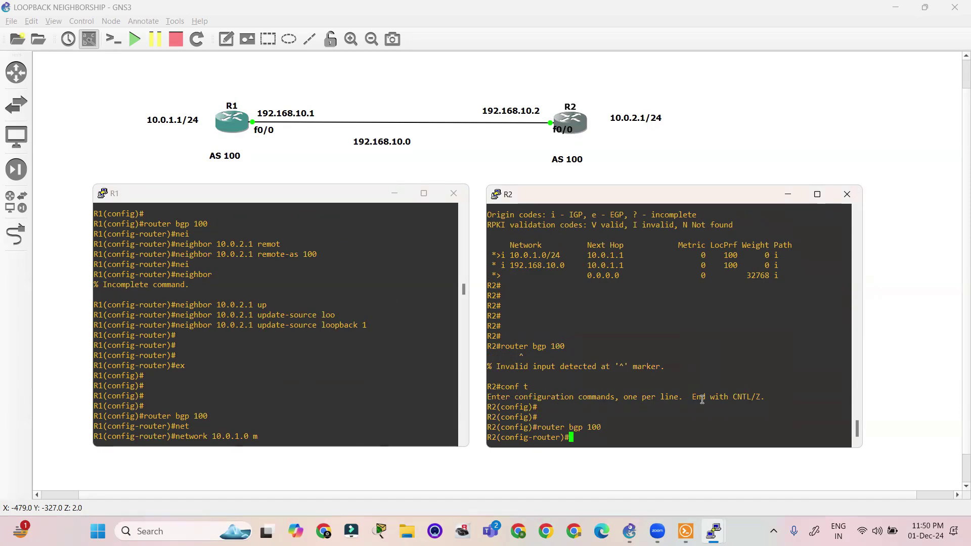
Advertise network 10.0.2.0 mask 255.255.255.0 in R2's BGP process.
{"action": "type", "text": "ne"}
{"action": "type", "text": "t"}
{"action": "key", "text": "Tab"}
{"action": "type", "text": "10.0.2.0"}
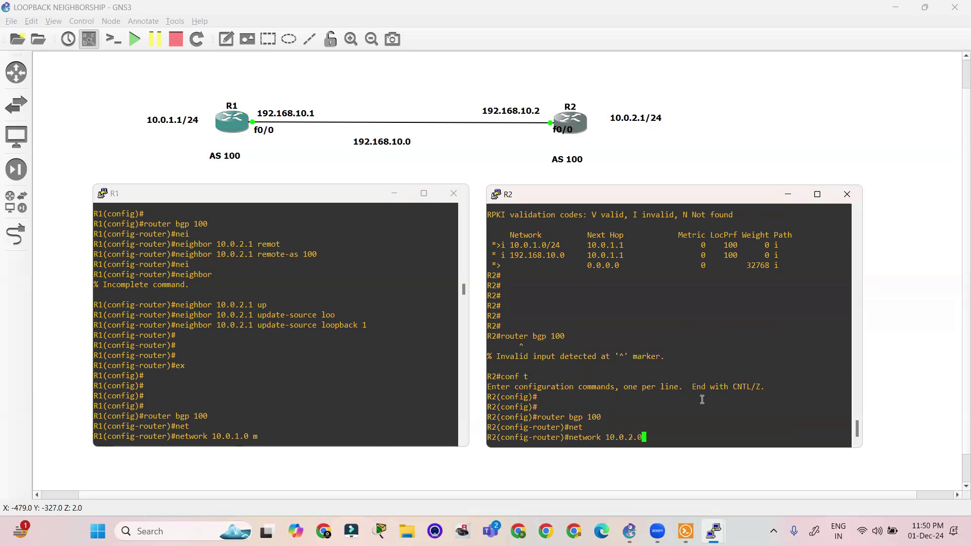
{"action": "type", "text": " m"}
{"action": "key", "text": "Tab"}
{"action": "type", "text": "1.0 mask 2"}
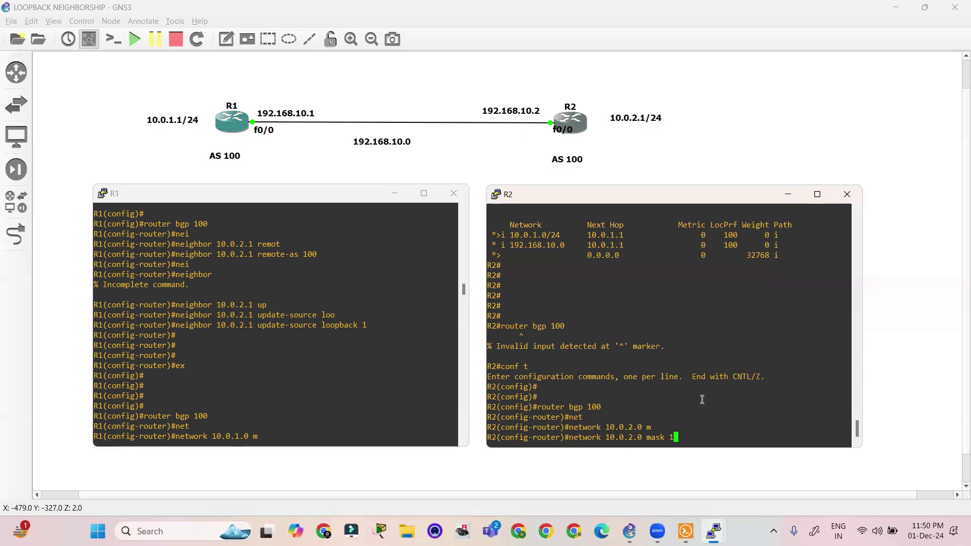
{"action": "type", "text": "55.255.255.0"}
{"action": "key", "text": "Return"}
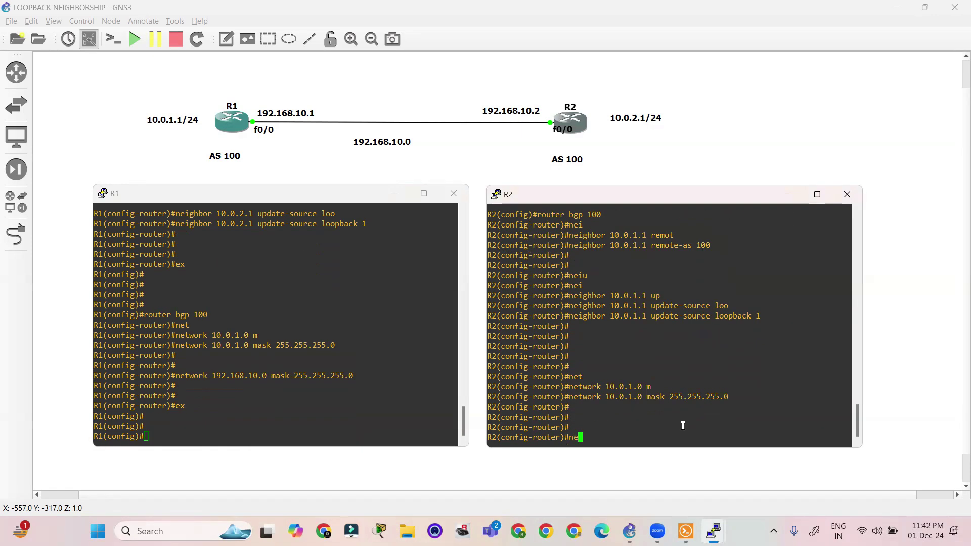
Advertise the link network 192.168.10.0 mask 255.255.255.0 in R2's BGP process.
{"action": "type", "text": "net"}
{"action": "key", "text": "Tab"}
{"action": "type", "text": "192.168."}
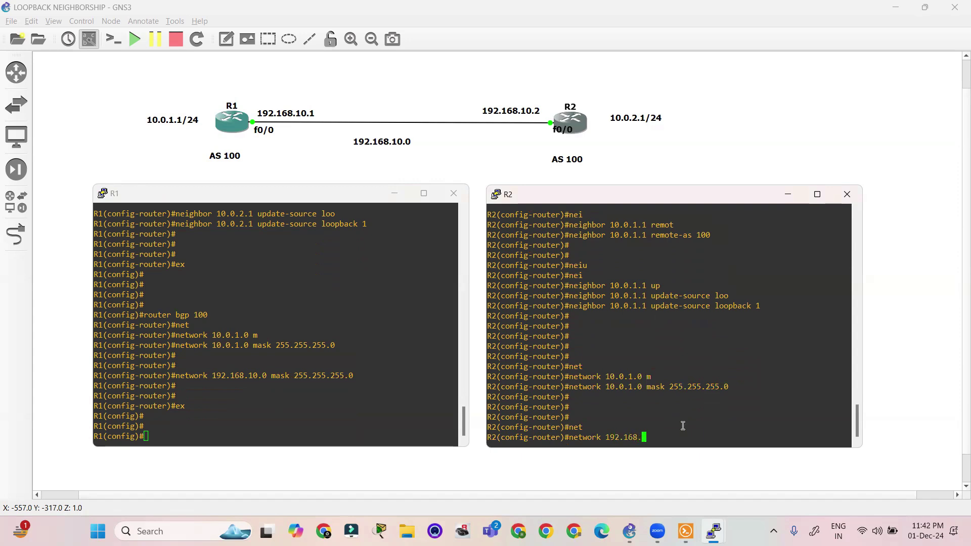
{"action": "type", "text": "10.0 m"}
{"action": "key", "text": "Tab"}
{"action": "type", "text": "2"}
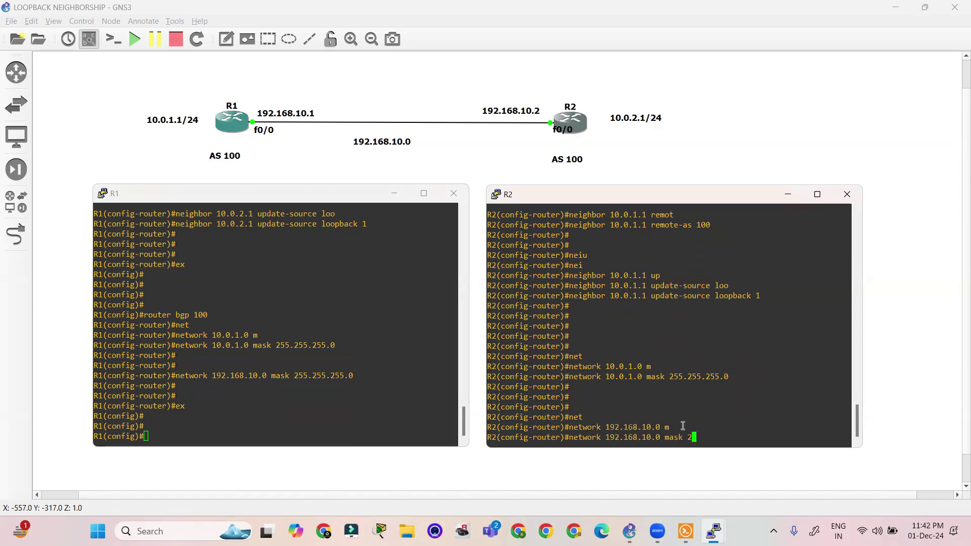
{"action": "type", "text": "55.255.255.0"}
{"action": "key", "text": "Return"}
{"action": "key", "text": "Return"}
{"action": "key", "text": "Return"}
Exit BGP configuration on R2 and return to the R1 console.
{"action": "type", "text": "ex"}
{"action": "key", "text": "Return"}
{"action": "key", "text": "Return"}
{"action": "key", "text": "Return"}
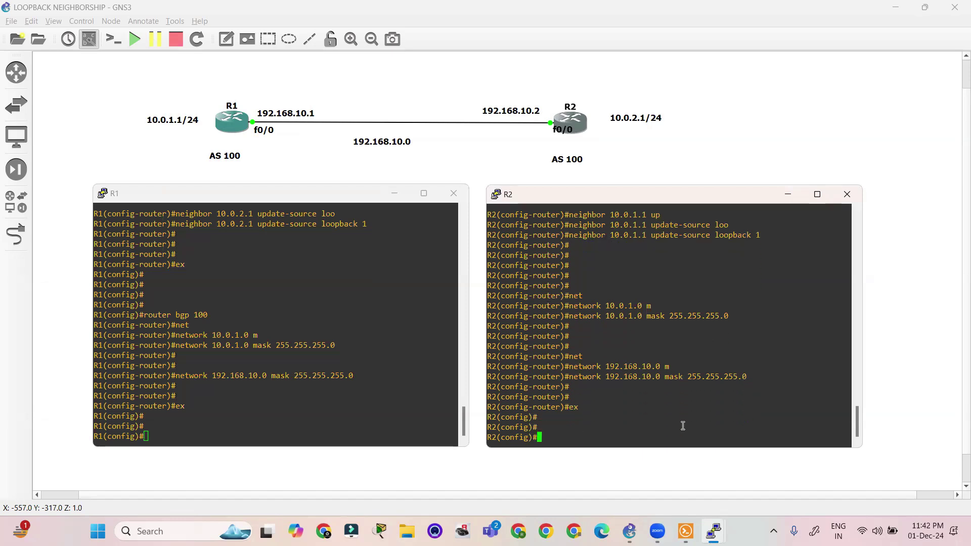
{"action": "left_click", "coordinate": [324, 262]}
{"action": "key", "text": "Return"}
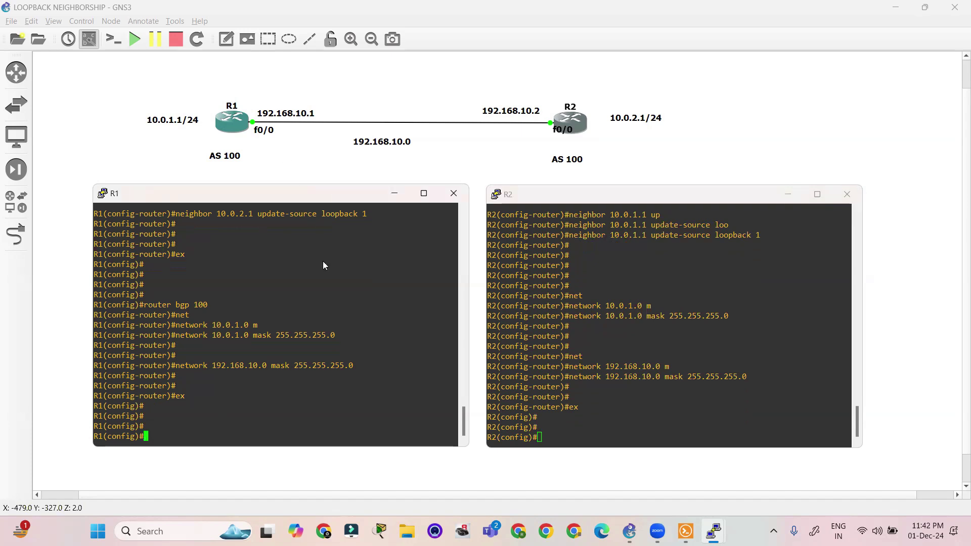
{"action": "key", "text": "Return"}
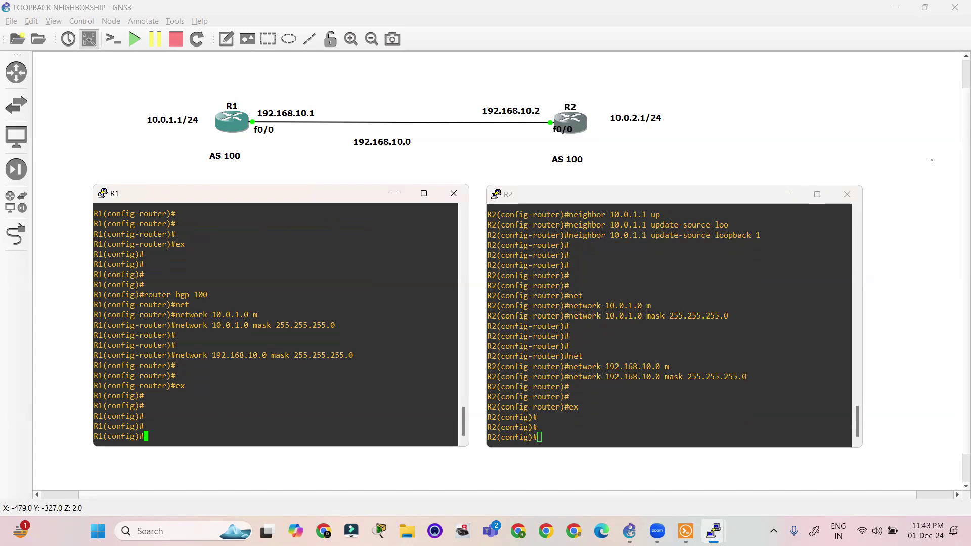
{"action": "mouse_move", "coordinate": [243, 105]}
{"action": "left_mouse_down"}
{"action": "mouse_move", "coordinate": [390, 69]}
{"action": "mouse_move", "coordinate": [522, 95]}
{"action": "left_mouse_up"}
{"action": "mouse_move", "coordinate": [556, 133]}
{"action": "left_mouse_down"}
{"action": "mouse_move", "coordinate": [501, 160]}
{"action": "mouse_move", "coordinate": [312, 161]}
{"action": "mouse_move", "coordinate": [264, 140]}
{"action": "mouse_move", "coordinate": [275, 145]}
{"action": "left_mouse_up"}
{"action": "mouse_move", "coordinate": [362, 112]}
{"action": "left_mouse_down"}
{"action": "mouse_move", "coordinate": [390, 129]}
{"action": "mouse_move", "coordinate": [371, 129]}
{"action": "mouse_move", "coordinate": [374, 86]}
{"action": "mouse_move", "coordinate": [391, 101]}
{"action": "left_mouse_up"}
{"action": "mouse_move", "coordinate": [399, 91]}
{"action": "left_mouse_down"}
{"action": "mouse_move", "coordinate": [439, 106]}
{"action": "mouse_move", "coordinate": [463, 97]}
{"action": "left_mouse_up"}
{"action": "left_click_drag", "start_coordinate": [407, 118], "coordinate": [470, 110]}
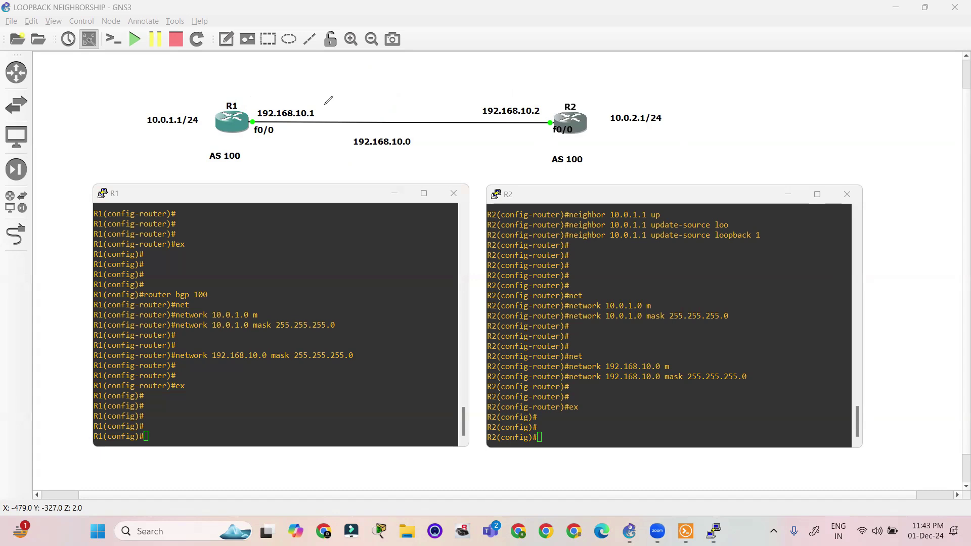
{"action": "mouse_move", "coordinate": [330, 82]}
{"action": "left_mouse_down"}
{"action": "mouse_move", "coordinate": [363, 97]}
{"action": "mouse_move", "coordinate": [365, 65]}
{"action": "left_mouse_up"}
{"action": "left_click_drag", "start_coordinate": [323, 112], "coordinate": [378, 107]}
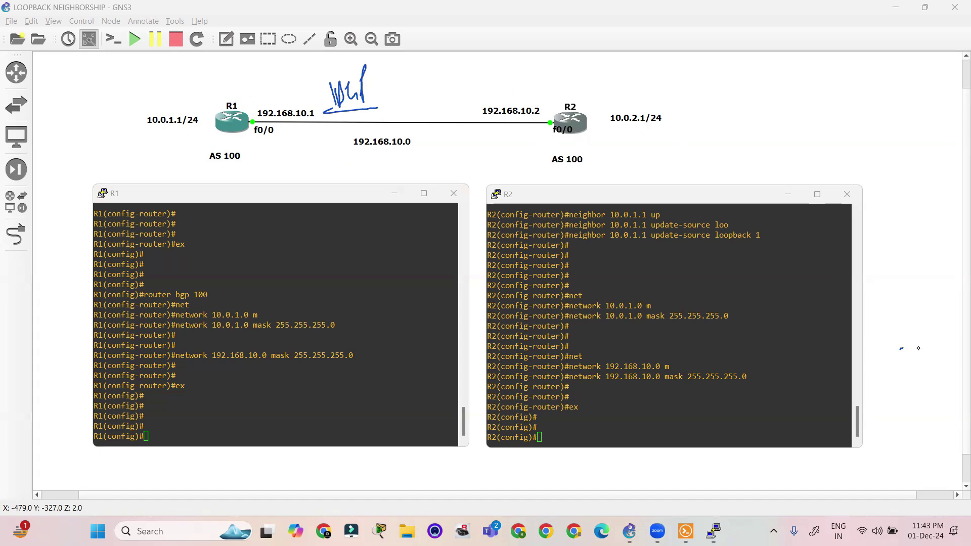
{"action": "key", "text": "e"}
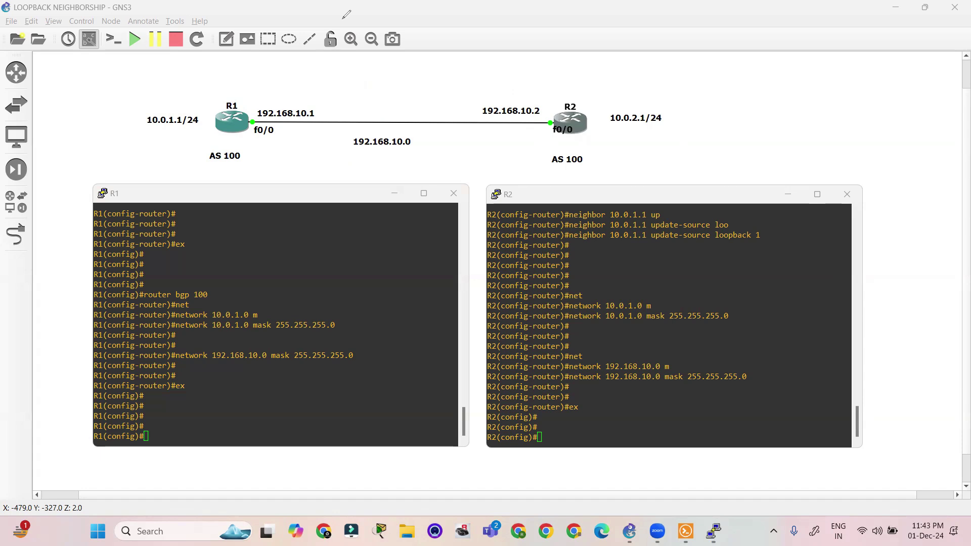
{"action": "mouse_move", "coordinate": [332, 77]}
{"action": "left_mouse_down"}
{"action": "mouse_move", "coordinate": [334, 107]}
{"action": "mouse_move", "coordinate": [379, 101]}
{"action": "mouse_move", "coordinate": [407, 88]}
{"action": "mouse_move", "coordinate": [419, 57]}
{"action": "mouse_move", "coordinate": [426, 99]}
{"action": "mouse_move", "coordinate": [445, 58]}
{"action": "mouse_move", "coordinate": [457, 108]}
{"action": "left_mouse_up"}
{"action": "left_click_drag", "start_coordinate": [431, 79], "coordinate": [445, 73]}
{"action": "left_click_drag", "start_coordinate": [348, 114], "coordinate": [466, 91]}
{"action": "mouse_move", "coordinate": [419, 148]}
{"action": "left_mouse_down"}
{"action": "mouse_move", "coordinate": [426, 161]}
{"action": "mouse_move", "coordinate": [443, 161]}
{"action": "mouse_move", "coordinate": [466, 132]}
{"action": "mouse_move", "coordinate": [467, 145]}
{"action": "left_mouse_up"}
{"action": "left_click_drag", "start_coordinate": [425, 175], "coordinate": [467, 160]}
{"action": "mouse_move", "coordinate": [481, 127]}
{"action": "left_mouse_down"}
{"action": "mouse_move", "coordinate": [474, 153]}
{"action": "mouse_move", "coordinate": [484, 168]}
{"action": "mouse_move", "coordinate": [508, 162]}
{"action": "left_mouse_up"}
{"action": "mouse_move", "coordinate": [514, 135]}
{"action": "left_mouse_down"}
{"action": "mouse_move", "coordinate": [512, 161]}
{"action": "mouse_move", "coordinate": [512, 151]}
{"action": "left_mouse_up"}
{"action": "mouse_move", "coordinate": [529, 125]}
{"action": "left_mouse_down"}
{"action": "mouse_move", "coordinate": [525, 156]}
{"action": "mouse_move", "coordinate": [542, 144]}
{"action": "mouse_move", "coordinate": [556, 160]}
{"action": "left_mouse_up"}
{"action": "mouse_move", "coordinate": [559, 152]}
{"action": "left_mouse_down"}
{"action": "mouse_move", "coordinate": [564, 177]}
{"action": "mouse_move", "coordinate": [582, 167]}
{"action": "left_mouse_up"}
{"action": "mouse_move", "coordinate": [581, 154]}
{"action": "left_mouse_down"}
{"action": "mouse_move", "coordinate": [593, 148]}
{"action": "mouse_move", "coordinate": [598, 168]}
{"action": "left_mouse_up"}
{"action": "left_click_drag", "start_coordinate": [452, 182], "coordinate": [579, 157]}
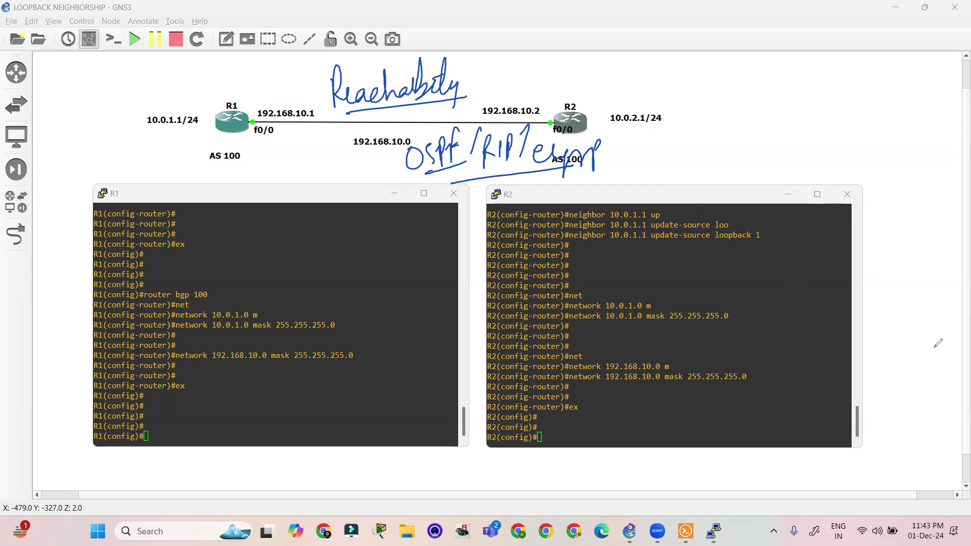
{"action": "key", "text": "e"}
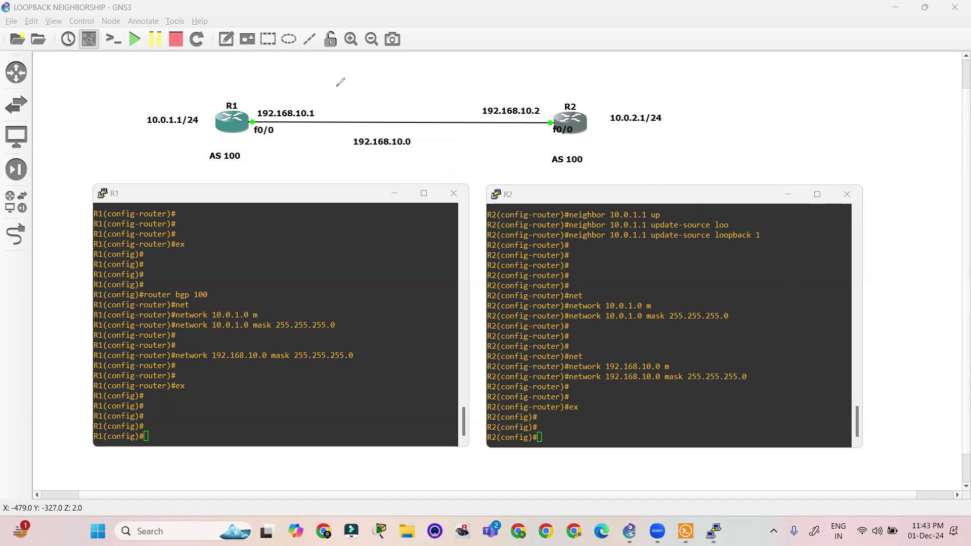
{"action": "mouse_move", "coordinate": [306, 83]}
{"action": "left_mouse_down"}
{"action": "mouse_move", "coordinate": [377, 77]}
{"action": "mouse_move", "coordinate": [401, 107]}
{"action": "left_mouse_up"}
{"action": "left_click_drag", "start_coordinate": [376, 65], "coordinate": [385, 64]}
{"action": "left_click_drag", "start_coordinate": [311, 105], "coordinate": [403, 96]}
{"action": "key", "text": "ctrl+z"}
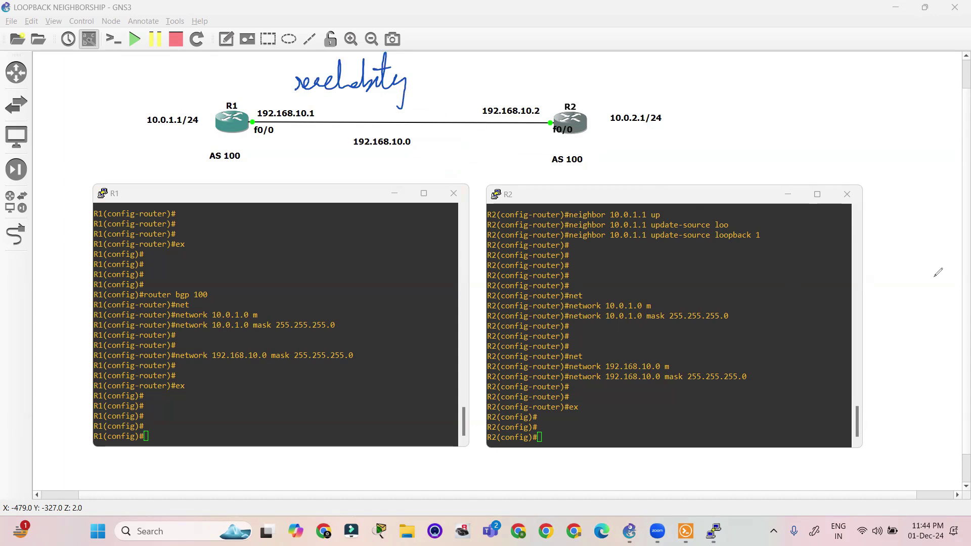
{"action": "key", "text": "e"}
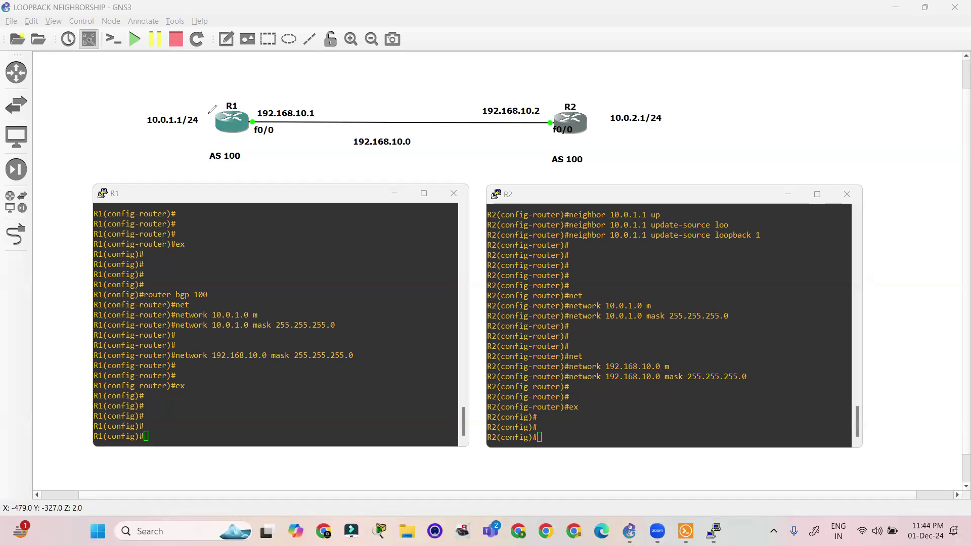
{"action": "mouse_move", "coordinate": [368, 83]}
{"action": "left_mouse_down"}
{"action": "mouse_move", "coordinate": [360, 99]}
{"action": "mouse_move", "coordinate": [390, 87]}
{"action": "mouse_move", "coordinate": [392, 96]}
{"action": "mouse_move", "coordinate": [405, 72]}
{"action": "left_mouse_up"}
{"action": "left_click_drag", "start_coordinate": [358, 116], "coordinate": [412, 114]}
{"action": "mouse_move", "coordinate": [395, 156]}
{"action": "left_mouse_down"}
{"action": "mouse_move", "coordinate": [393, 178]}
{"action": "mouse_move", "coordinate": [423, 152]}
{"action": "mouse_move", "coordinate": [411, 173]}
{"action": "left_mouse_up"}
{"action": "left_click_drag", "start_coordinate": [388, 188], "coordinate": [429, 176]}
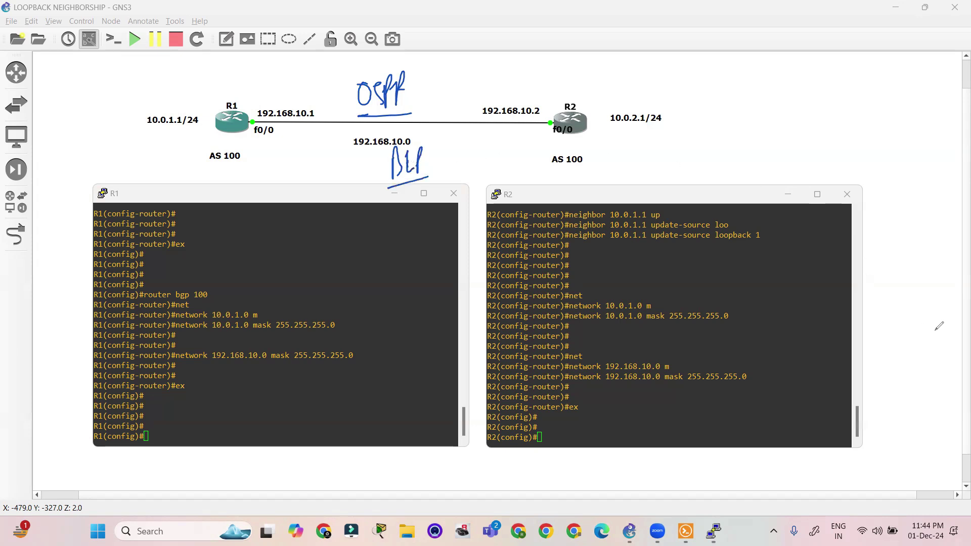
{"action": "key", "text": "e"}
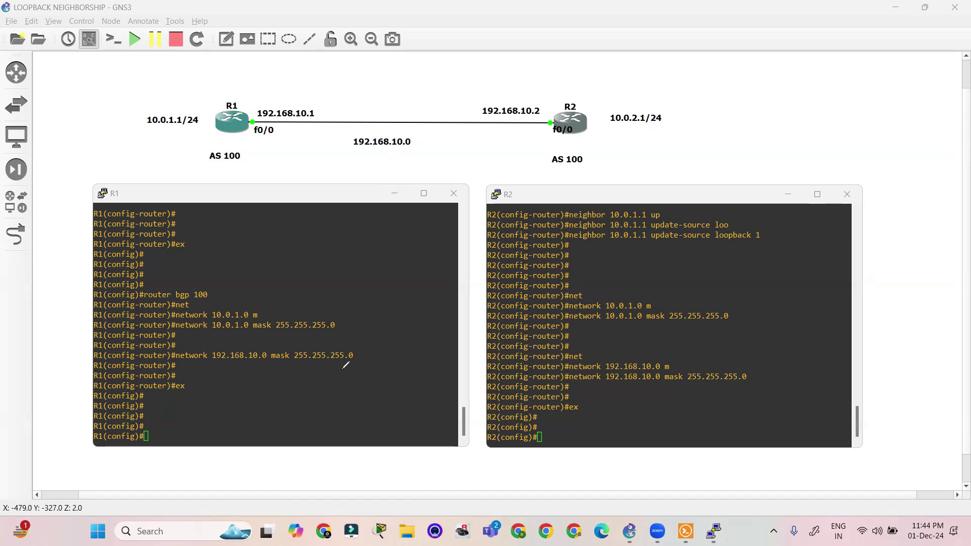
In the R1 console, enter router configuration for OSPF process 1.
{"action": "left_click", "coordinate": [303, 406]}
{"action": "key", "text": "Return"}
{"action": "key", "text": "Return"}
{"action": "key", "text": "Return"}
{"action": "type", "text": "router os"}
{"action": "key", "text": "Tab"}
{"action": "type", "text": "1"}
{"action": "key", "text": "Return"}
Add R1's loopback network 10.0.1.0 with wildcard 0.0.0.255 to OSPF area 0.
{"action": "type", "text": "bet"}
{"action": "key", "text": "BackSpace"}
{"action": "key", "text": "BackSpace"}
{"action": "key", "text": "BackSpace"}
{"action": "type", "text": "net"}
{"action": "key", "text": "Tab"}
{"action": "type", "text": "10.0.1.0 0.0.0.255"}
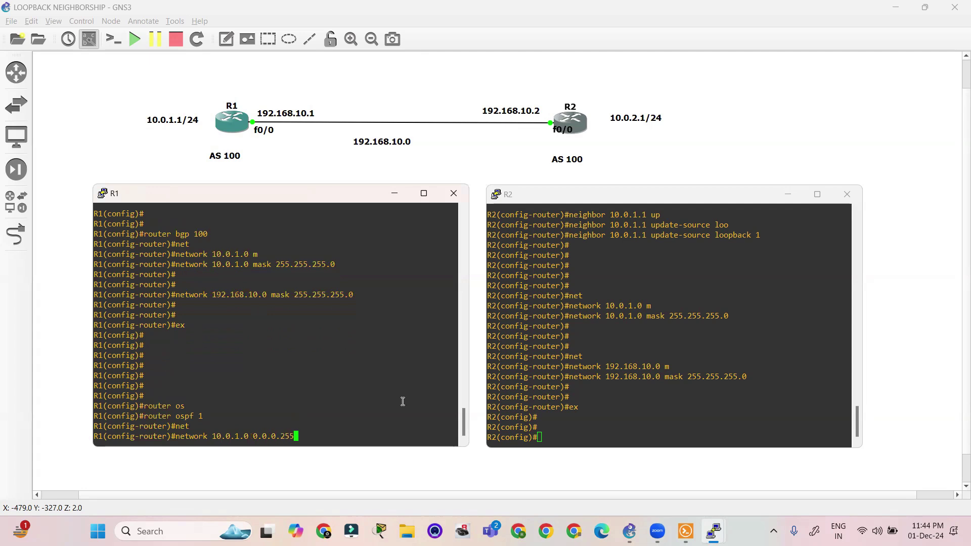
{"action": "type", "text": " area"}
{"action": "key", "text": "Return"}
{"action": "key", "text": "Return"}
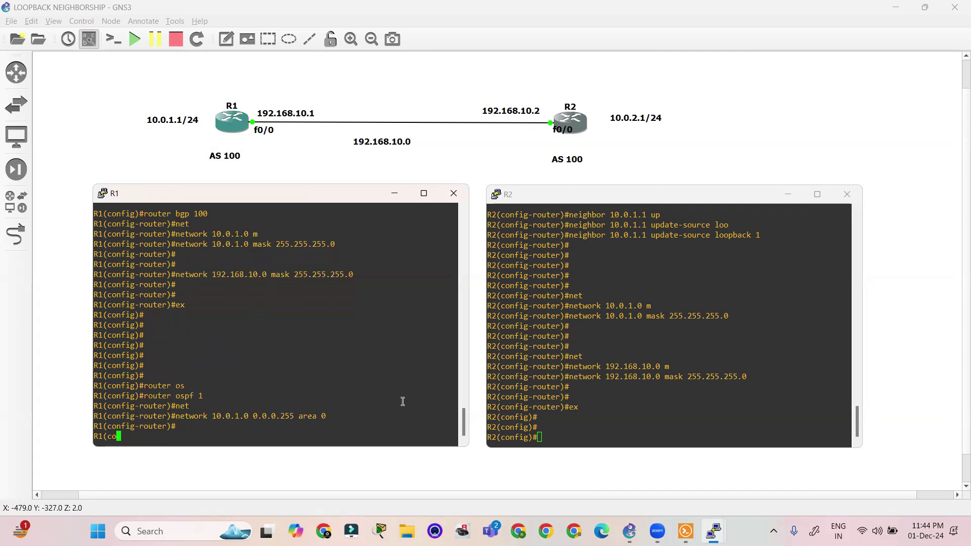
Add the link network 192.168.10.0 with wildcard 0.0.0.255 to OSPF area 0 on R1.
{"action": "type", "text": "net"}
{"action": "key", "text": "Tab"}
{"action": "type", "text": "19"}
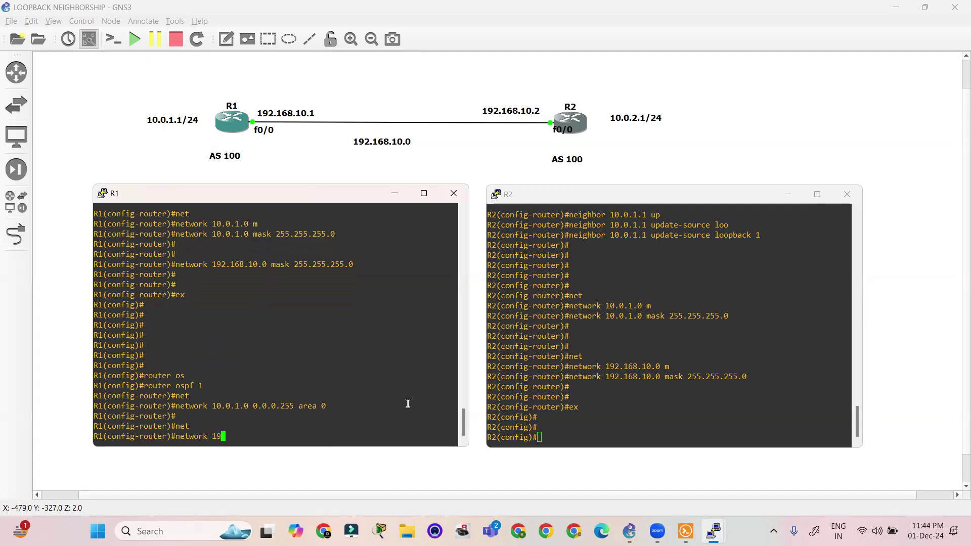
{"action": "type", "text": "2.168.10.0 0.0.0.255 area 0"}
{"action": "key", "text": "Return"}
{"action": "key", "text": "Return"}
{"action": "key", "text": "Return"}
{"action": "key", "text": "Return"}
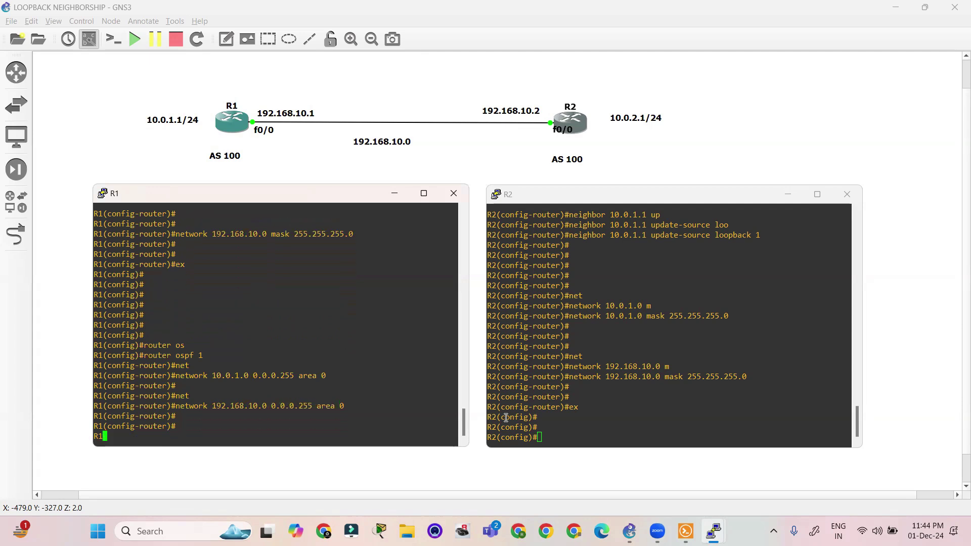
Exit OSPF router configuration on R1 back to global configuration mode.
{"action": "type", "text": "ex"}
{"action": "key", "text": "Return"}
{"action": "key", "text": "Return"}
{"action": "key", "text": "Return"}
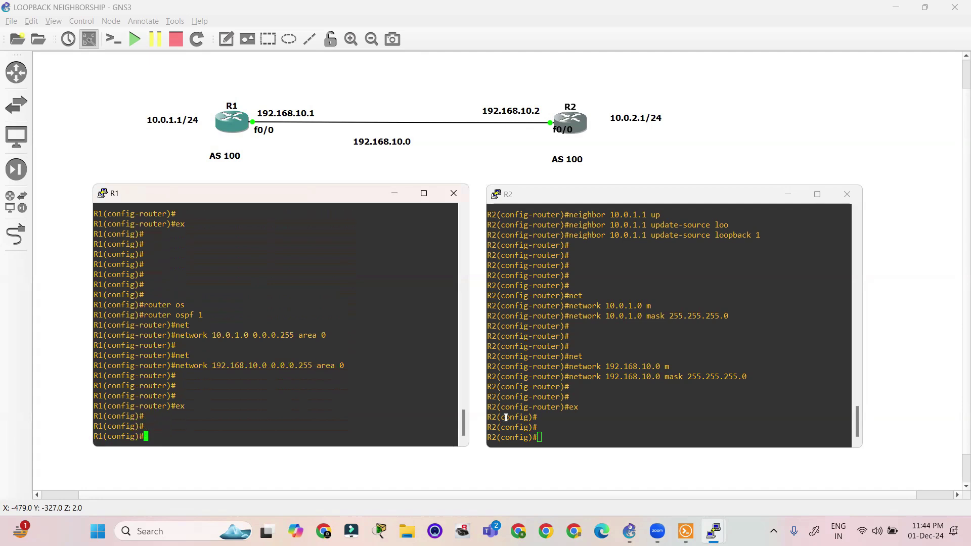
Switch to the R2 console and enter router configuration for OSPF process 1.
{"action": "left_click", "coordinate": [616, 392]}
{"action": "key", "text": "Return"}
{"action": "key", "text": "Return"}
{"action": "key", "text": "Return"}
{"action": "type", "text": "router os"}
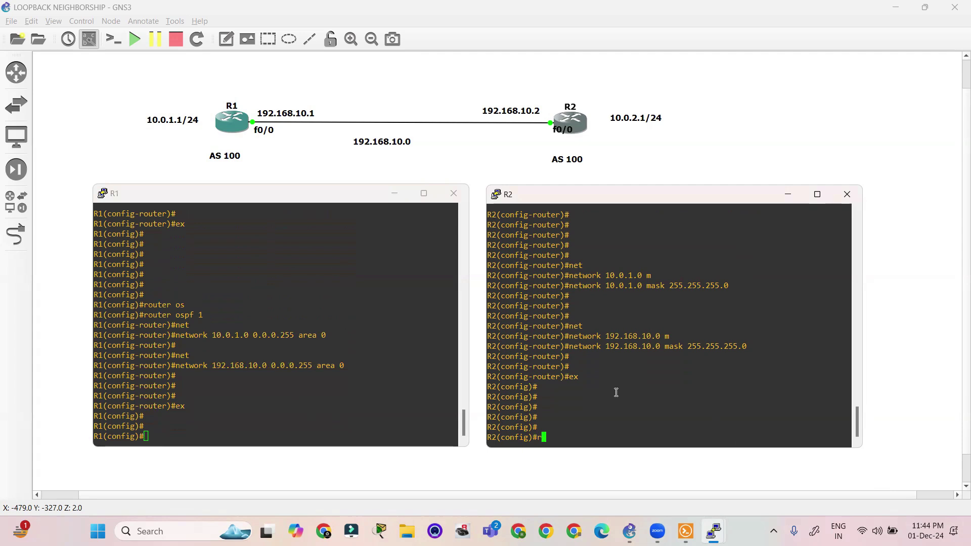
{"action": "key", "text": "Tab"}
{"action": "type", "text": "1"}
{"action": "key", "text": "Return"}
Add the link network 192.168.10.0 with wildcard 0.0.0.255 to OSPF area 0 on R2.
{"action": "type", "text": "net"}
{"action": "key", "text": "Tab"}
{"action": "type", "text": "192.1"}
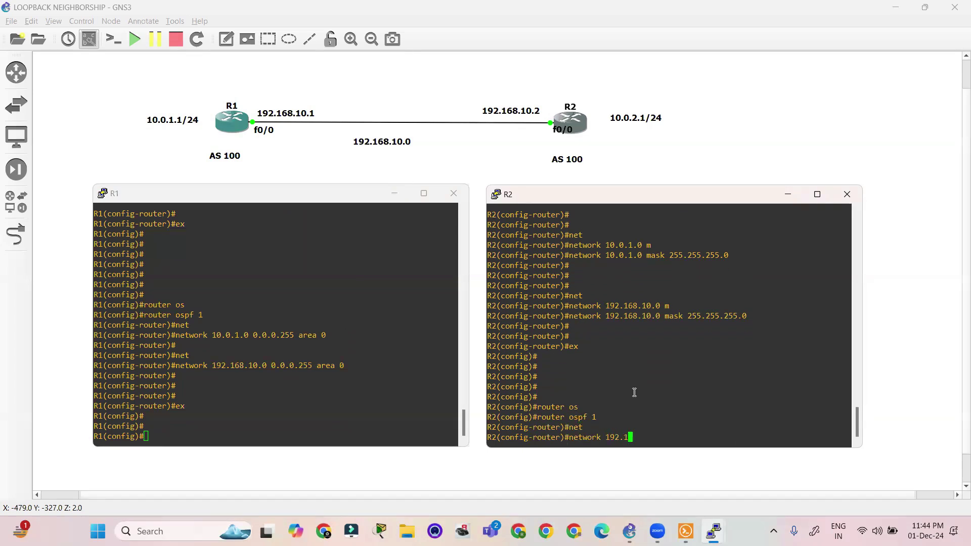
{"action": "type", "text": "68.10.0 0.0.0.255 area 0"}
{"action": "key", "text": "Return"}
Add R2's loopback network 10.0.2.0 with wildcard 0.0.0.255 to OSPF area 0.
{"action": "type", "text": "net"}
{"action": "key", "text": "Tab"}
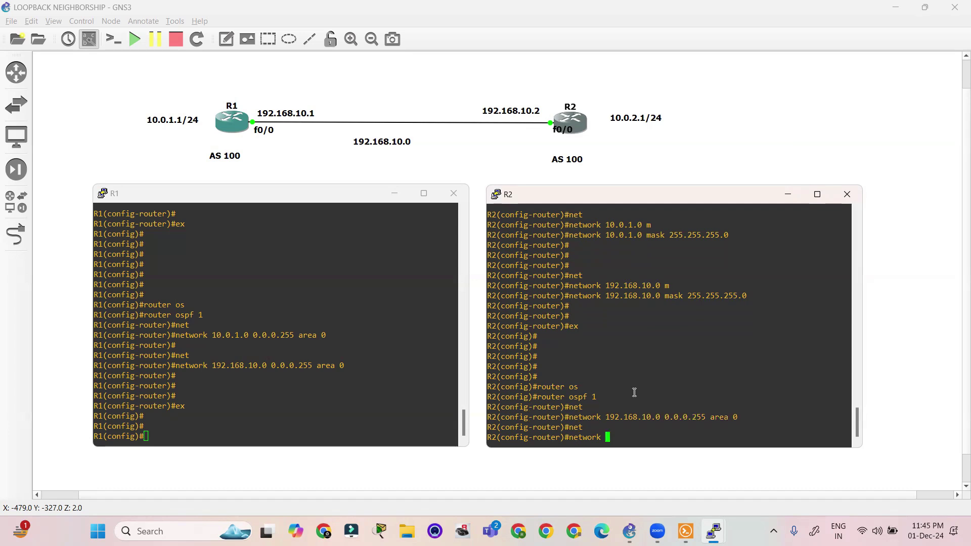
{"action": "type", "text": "10.0.2.0 0.0.0.255 area 0"}
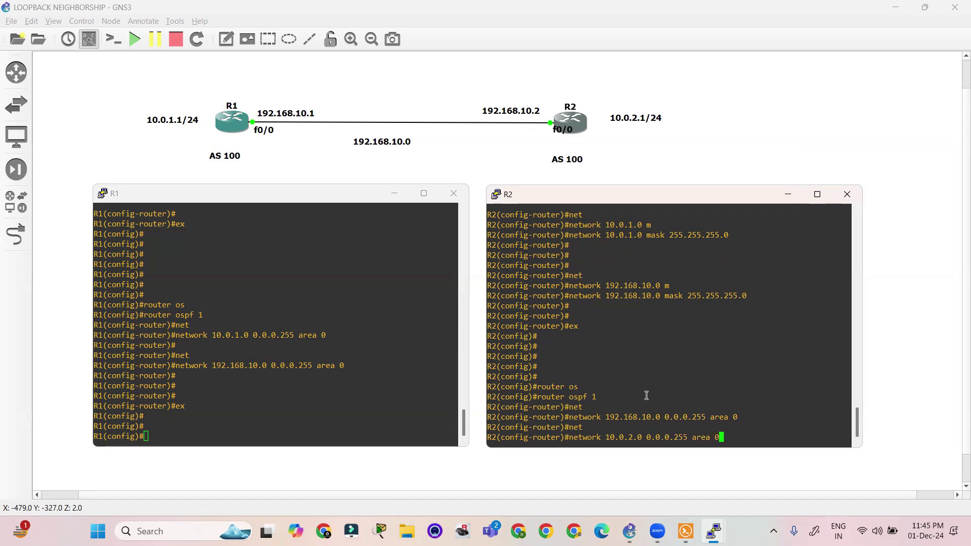
{"action": "key", "text": "Return"}
{"action": "key", "text": "Return"}
{"action": "key", "text": "Return"}
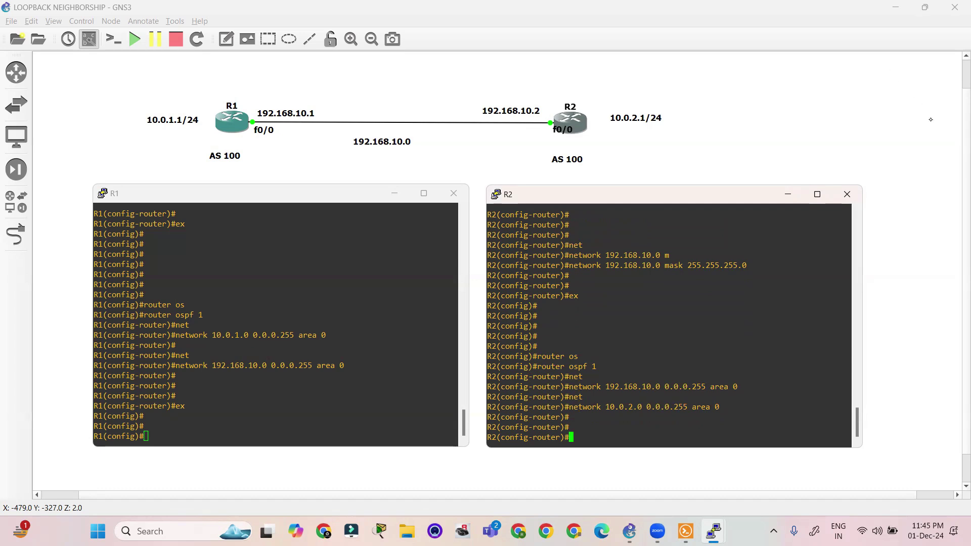
{"action": "left_click", "coordinate": [934, 162]}
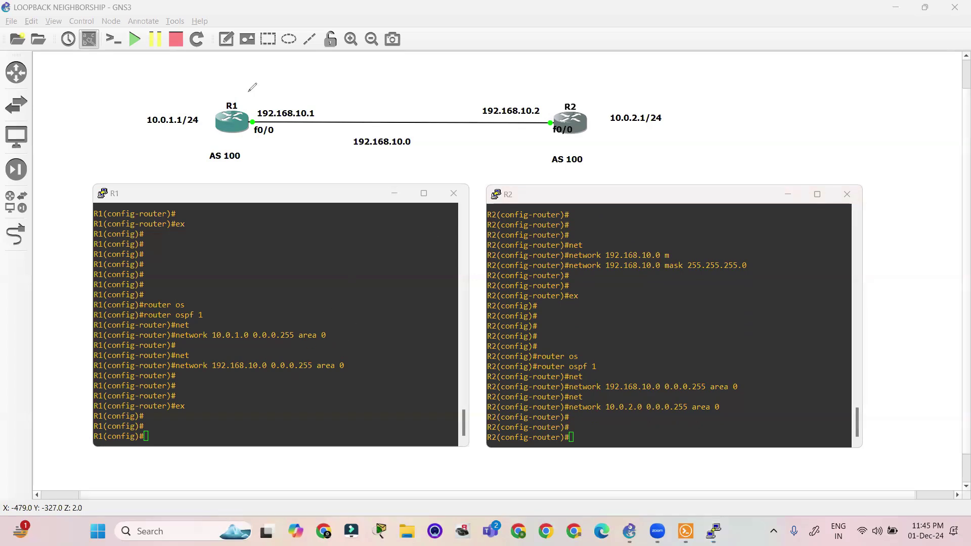
{"action": "mouse_move", "coordinate": [253, 101]}
{"action": "left_mouse_down"}
{"action": "mouse_move", "coordinate": [411, 76]}
{"action": "mouse_move", "coordinate": [542, 107]}
{"action": "left_mouse_up"}
{"action": "left_click_drag", "start_coordinate": [261, 92], "coordinate": [267, 95]}
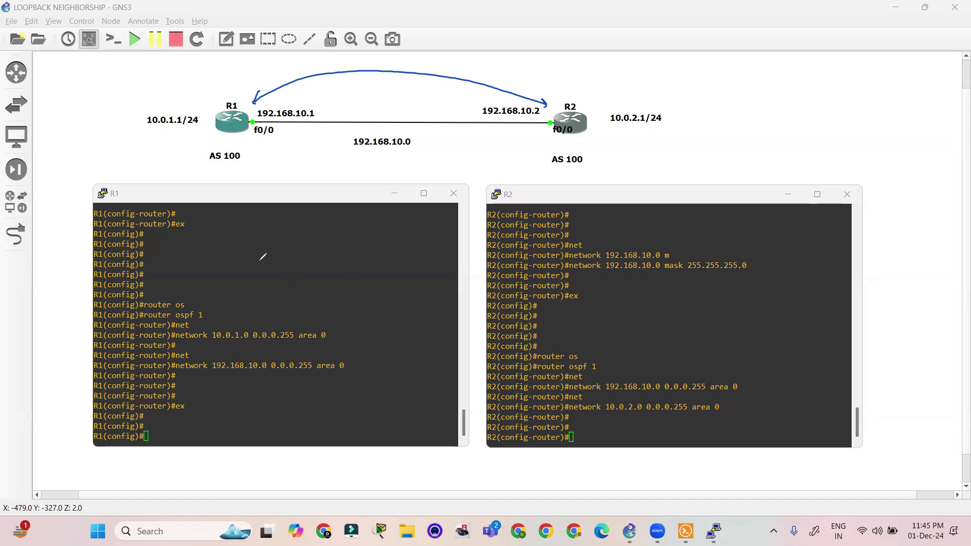
{"action": "mouse_move", "coordinate": [260, 265]}
{"action": "left_mouse_down"}
{"action": "mouse_move", "coordinate": [336, 233]}
{"action": "mouse_move", "coordinate": [349, 253]}
{"action": "mouse_move", "coordinate": [366, 236]}
{"action": "mouse_move", "coordinate": [410, 234]}
{"action": "left_mouse_up"}
{"action": "mouse_move", "coordinate": [281, 284]}
{"action": "left_mouse_down"}
{"action": "mouse_move", "coordinate": [382, 262]}
{"action": "mouse_move", "coordinate": [360, 273]}
{"action": "left_mouse_up"}
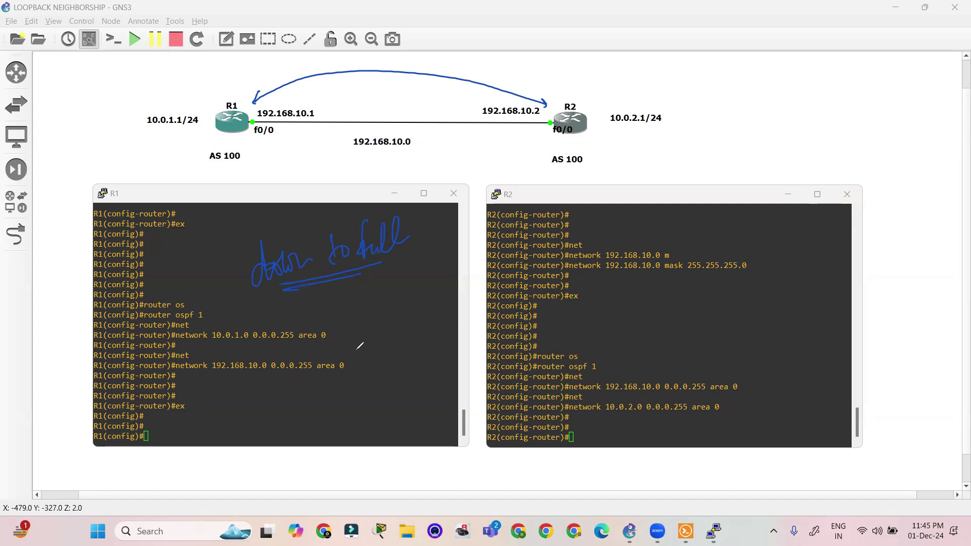
{"action": "left_click_drag", "start_coordinate": [363, 314], "coordinate": [367, 390]}
{"action": "left_click_drag", "start_coordinate": [756, 285], "coordinate": [763, 373]}
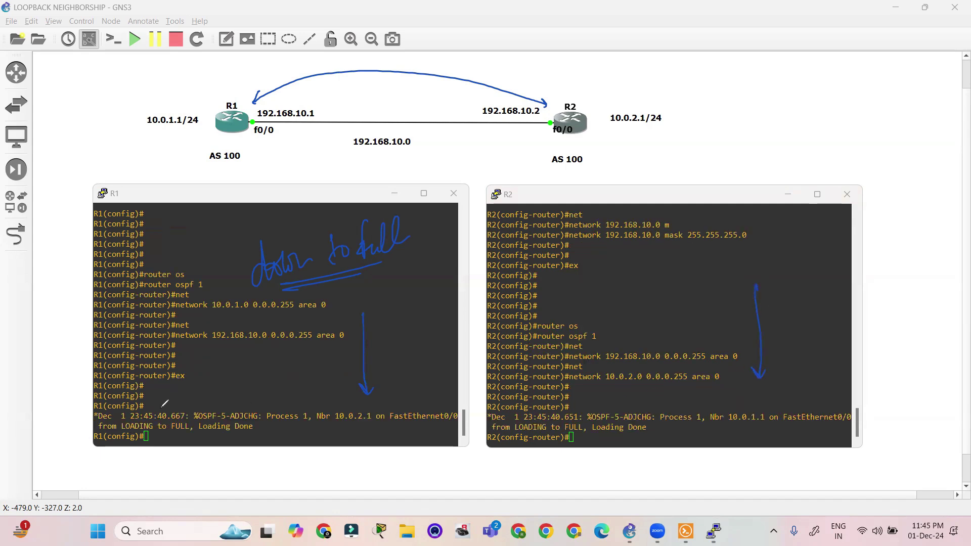
{"action": "mouse_move", "coordinate": [109, 407]}
{"action": "left_mouse_down"}
{"action": "mouse_move", "coordinate": [452, 409]}
{"action": "mouse_move", "coordinate": [308, 431]}
{"action": "mouse_move", "coordinate": [172, 435]}
{"action": "mouse_move", "coordinate": [147, 399]}
{"action": "mouse_move", "coordinate": [203, 403]}
{"action": "left_mouse_up"}
{"action": "left_click_drag", "start_coordinate": [581, 416], "coordinate": [607, 409]}
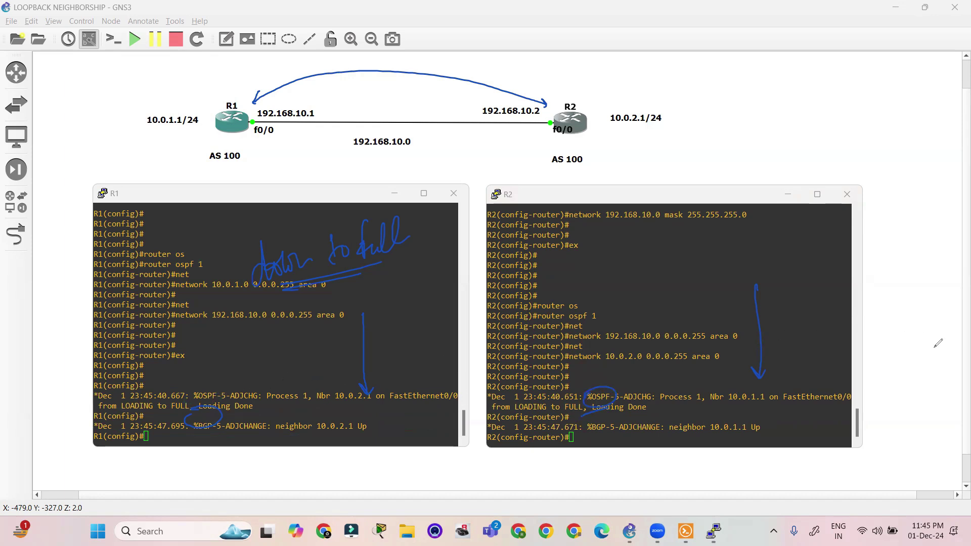
{"action": "key", "text": "e"}
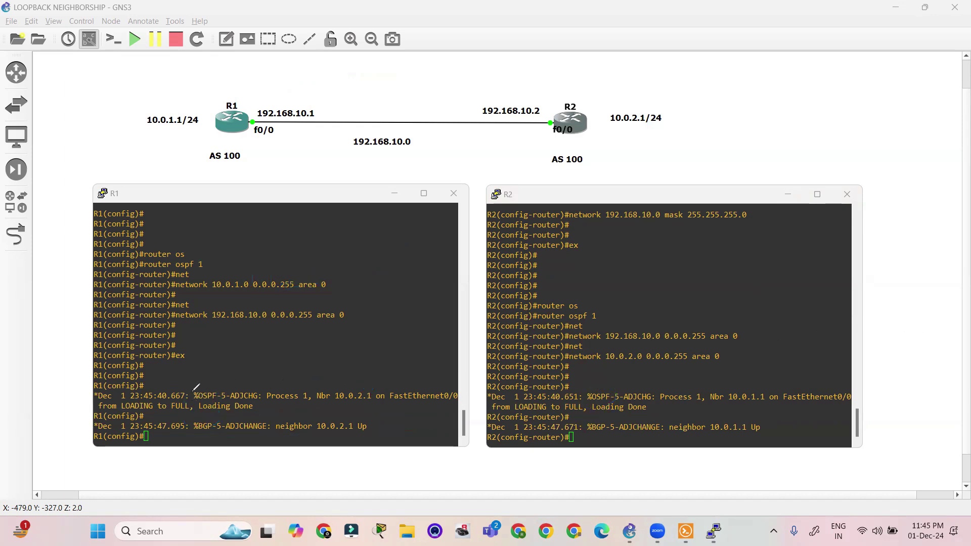
{"action": "left_click_drag", "start_coordinate": [605, 390], "coordinate": [596, 391]}
{"action": "left_click_drag", "start_coordinate": [195, 417], "coordinate": [191, 424]}
{"action": "left_click_drag", "start_coordinate": [613, 421], "coordinate": [593, 420]}
{"action": "mouse_move", "coordinate": [675, 441]}
{"action": "left_mouse_down"}
{"action": "mouse_move", "coordinate": [742, 443]}
{"action": "mouse_move", "coordinate": [760, 430]}
{"action": "left_mouse_up"}
{"action": "left_click_drag", "start_coordinate": [430, 411], "coordinate": [386, 406]}
{"action": "mouse_move", "coordinate": [309, 430]}
{"action": "left_mouse_down"}
{"action": "mouse_move", "coordinate": [335, 445]}
{"action": "mouse_move", "coordinate": [363, 435]}
{"action": "left_mouse_up"}
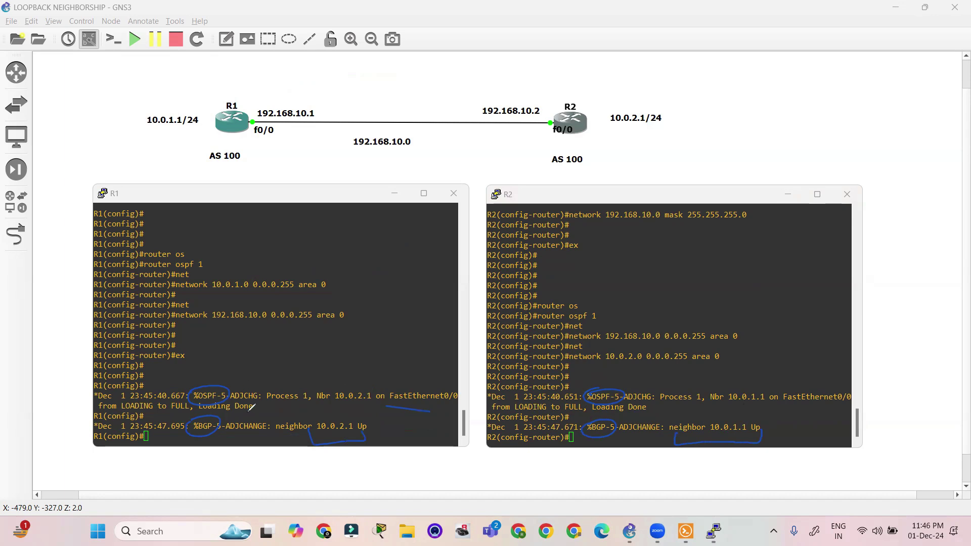
{"action": "left_click_drag", "start_coordinate": [649, 415], "coordinate": [678, 399]}
{"action": "key", "text": "e"}
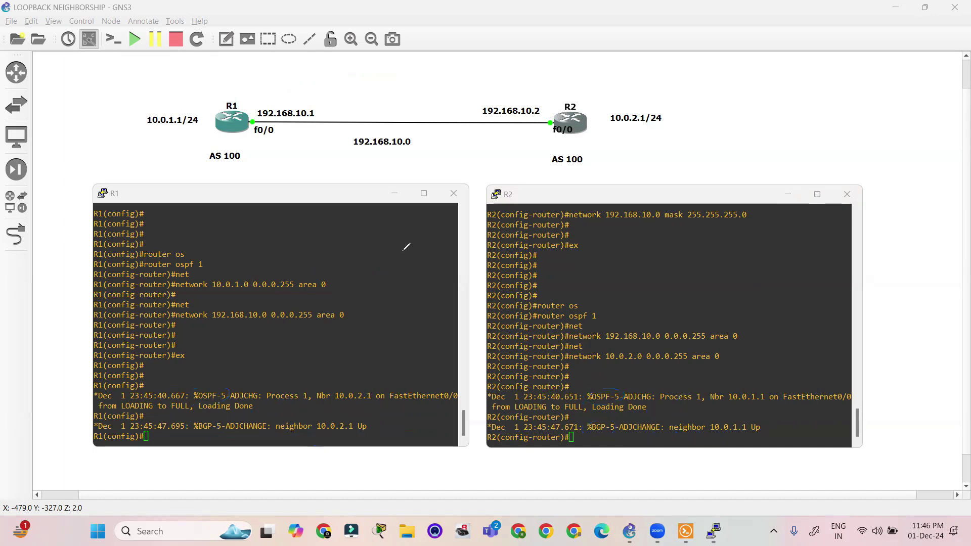
Handwrite an OSPF note with a downward arrow over the R1 console and clear the ink.
{"action": "mouse_move", "coordinate": [358, 283]}
{"action": "left_mouse_down"}
{"action": "mouse_move", "coordinate": [397, 289]}
{"action": "mouse_move", "coordinate": [401, 276]}
{"action": "left_mouse_up"}
{"action": "mouse_move", "coordinate": [385, 316]}
{"action": "left_mouse_down"}
{"action": "mouse_move", "coordinate": [386, 357]}
{"action": "mouse_move", "coordinate": [384, 318]}
{"action": "mouse_move", "coordinate": [377, 326]}
{"action": "left_mouse_up"}
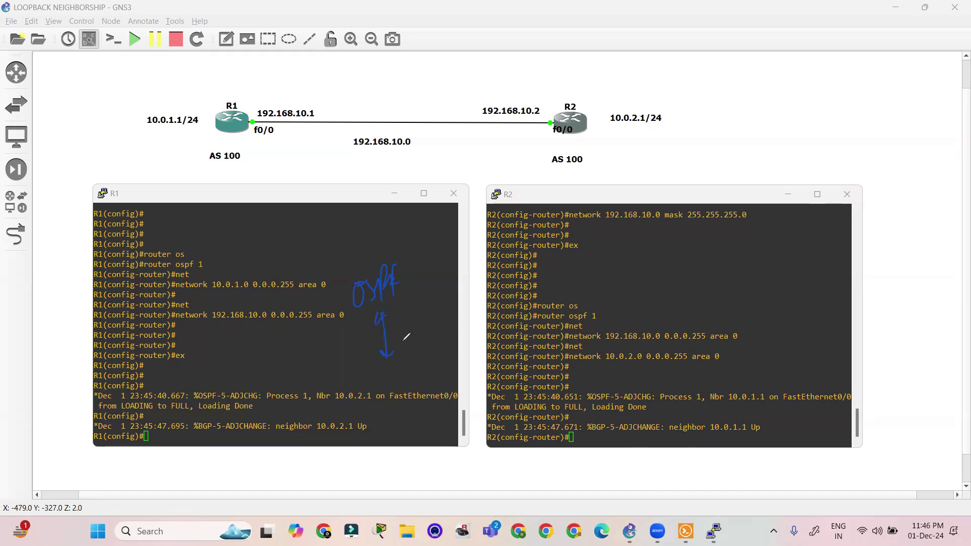
{"action": "mouse_move", "coordinate": [374, 378]}
{"action": "left_mouse_down"}
{"action": "mouse_move", "coordinate": [386, 386]}
{"action": "mouse_move", "coordinate": [407, 377]}
{"action": "mouse_move", "coordinate": [377, 403]}
{"action": "left_mouse_up"}
{"action": "key", "text": "e"}
Circle the OSPF and BGP adjacency messages in the R1 console and handwrite a label beside each.
{"action": "left_click_drag", "start_coordinate": [94, 386], "coordinate": [91, 411]}
{"action": "mouse_move", "coordinate": [255, 413]}
{"action": "left_mouse_down"}
{"action": "mouse_move", "coordinate": [451, 415]}
{"action": "mouse_move", "coordinate": [409, 377]}
{"action": "mouse_move", "coordinate": [215, 380]}
{"action": "left_mouse_up"}
{"action": "left_click_drag", "start_coordinate": [114, 380], "coordinate": [94, 384]}
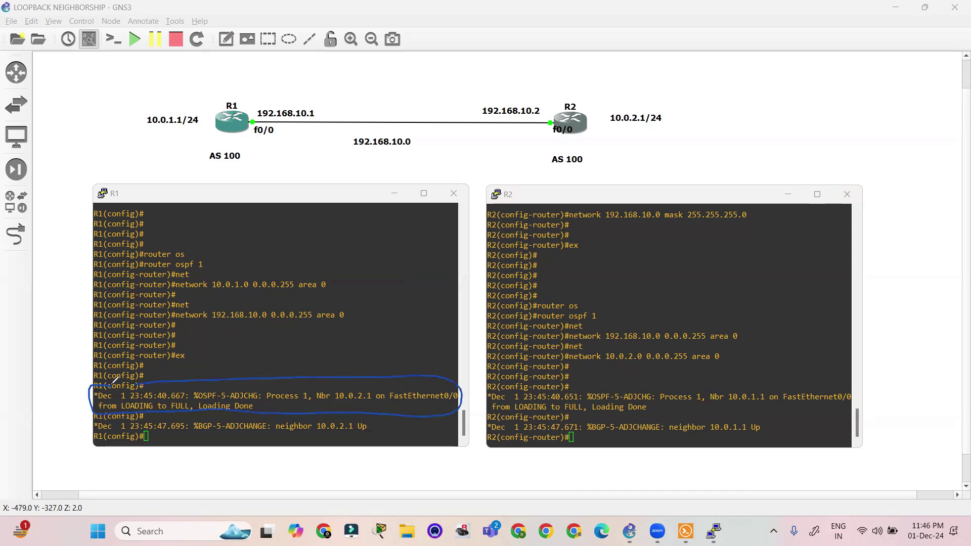
{"action": "mouse_move", "coordinate": [231, 354]}
{"action": "left_mouse_down"}
{"action": "mouse_move", "coordinate": [231, 368]}
{"action": "mouse_move", "coordinate": [252, 360]}
{"action": "mouse_move", "coordinate": [259, 336]}
{"action": "left_mouse_up"}
{"action": "left_click_drag", "start_coordinate": [96, 418], "coordinate": [267, 415]}
{"action": "mouse_move", "coordinate": [375, 427]}
{"action": "left_mouse_down"}
{"action": "mouse_move", "coordinate": [277, 450]}
{"action": "mouse_move", "coordinate": [115, 456]}
{"action": "mouse_move", "coordinate": [74, 427]}
{"action": "mouse_move", "coordinate": [94, 415]}
{"action": "left_mouse_up"}
{"action": "mouse_move", "coordinate": [390, 431]}
{"action": "left_mouse_down"}
{"action": "mouse_move", "coordinate": [388, 448]}
{"action": "mouse_move", "coordinate": [420, 419]}
{"action": "mouse_move", "coordinate": [443, 444]}
{"action": "left_mouse_up"}
Circle the OSPF and BGP adjacency messages in the R2 console and handwrite a label beside each.
{"action": "mouse_move", "coordinate": [595, 404]}
{"action": "left_mouse_down"}
{"action": "mouse_move", "coordinate": [487, 397]}
{"action": "mouse_move", "coordinate": [551, 388]}
{"action": "mouse_move", "coordinate": [780, 389]}
{"action": "mouse_move", "coordinate": [848, 409]}
{"action": "mouse_move", "coordinate": [575, 414]}
{"action": "mouse_move", "coordinate": [474, 390]}
{"action": "left_mouse_up"}
{"action": "mouse_move", "coordinate": [651, 369]}
{"action": "left_mouse_down"}
{"action": "mouse_move", "coordinate": [657, 378]}
{"action": "mouse_move", "coordinate": [681, 370]}
{"action": "left_mouse_up"}
{"action": "mouse_move", "coordinate": [485, 419]}
{"action": "left_mouse_down"}
{"action": "mouse_move", "coordinate": [701, 416]}
{"action": "mouse_move", "coordinate": [771, 440]}
{"action": "mouse_move", "coordinate": [557, 459]}
{"action": "left_mouse_up"}
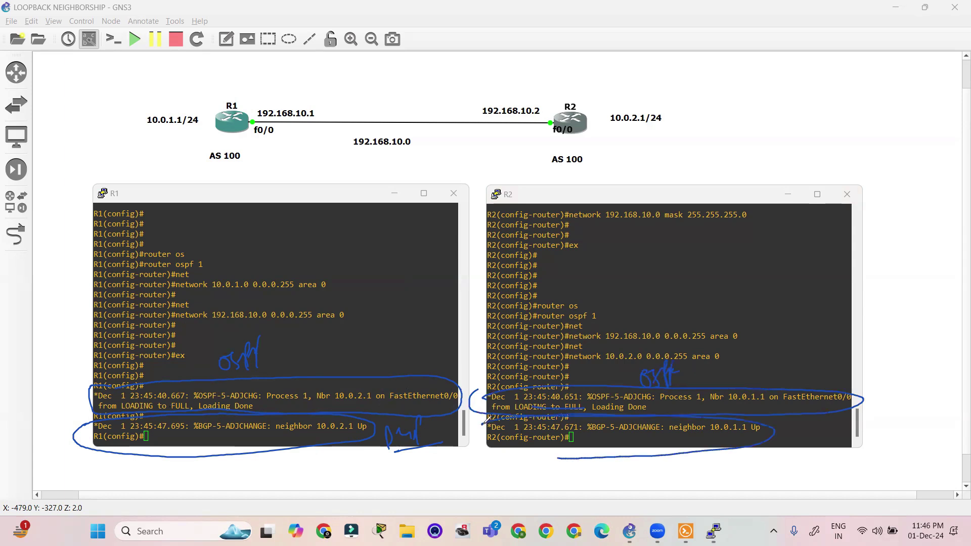
{"action": "mouse_move", "coordinate": [782, 424]}
{"action": "left_mouse_down"}
{"action": "mouse_move", "coordinate": [787, 439]}
{"action": "mouse_move", "coordinate": [805, 423]}
{"action": "left_mouse_up"}
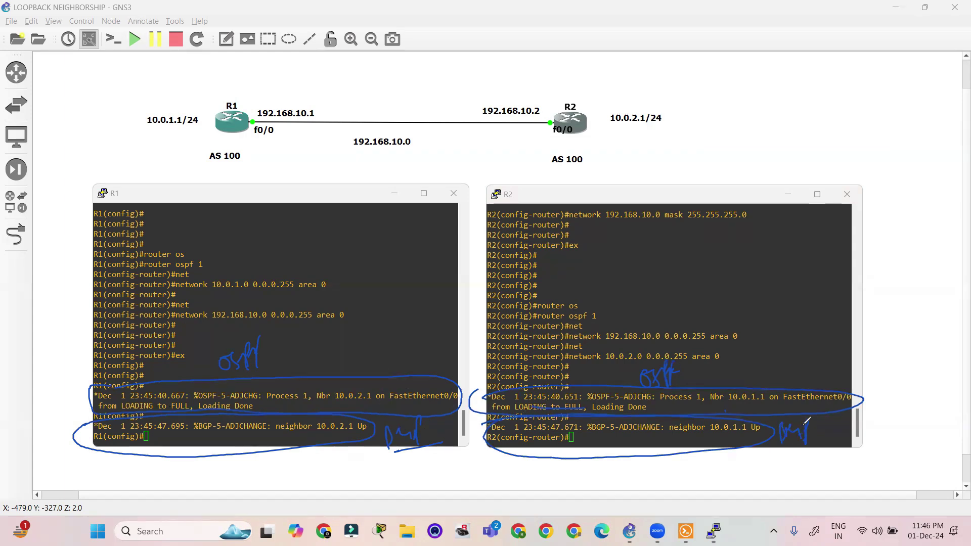
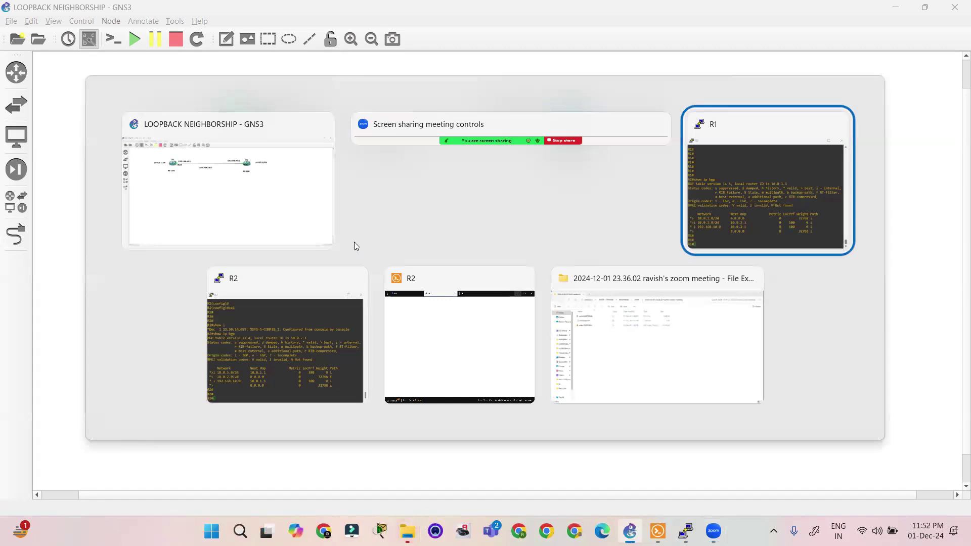
Switch to the R1 console and display its IP routing table with show ip route.
{"action": "key", "text": "Escape"}
{"action": "key", "text": "Return"}
{"action": "type", "text": "."}
{"action": "key", "text": "Return"}
{"action": "key", "text": "Return"}
{"action": "type", "text": "show ip route"}
{"action": "key", "text": "Tab"}
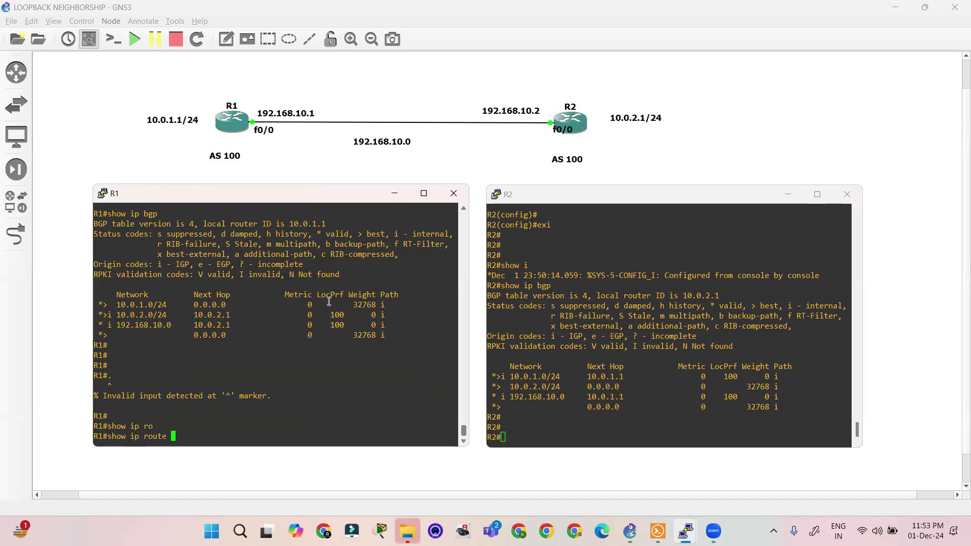
{"action": "key", "text": "Return"}
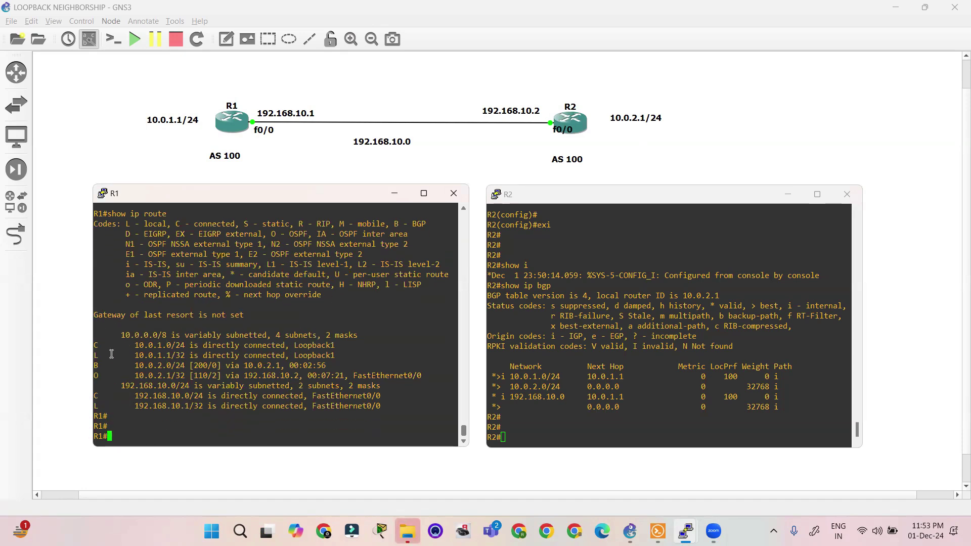
Highlight the BGP and OSPF routes to R2's loopback in R1's routing table.
{"action": "left_click_drag", "start_coordinate": [93, 366], "coordinate": [367, 368]}
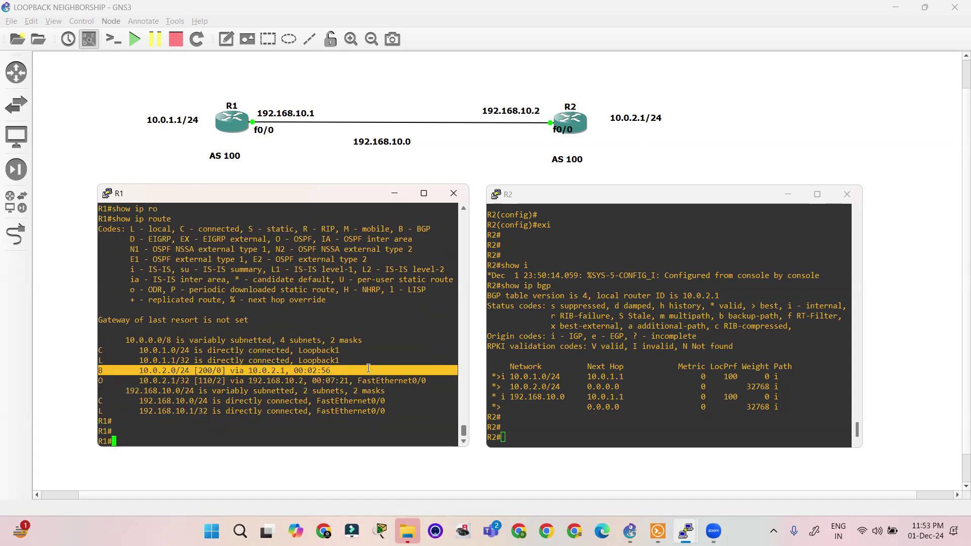
{"action": "left_click", "coordinate": [362, 369]}
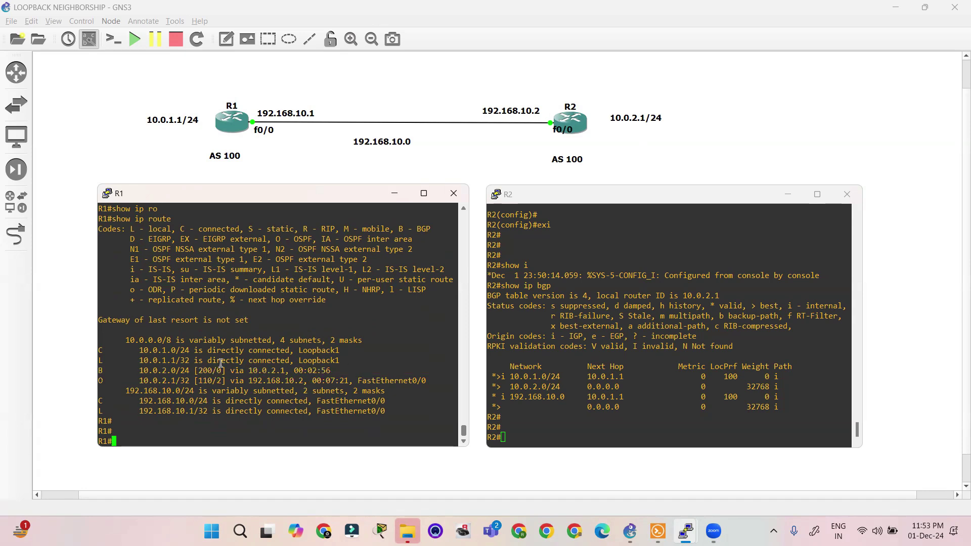
{"action": "left_click_drag", "start_coordinate": [127, 377], "coordinate": [268, 370]}
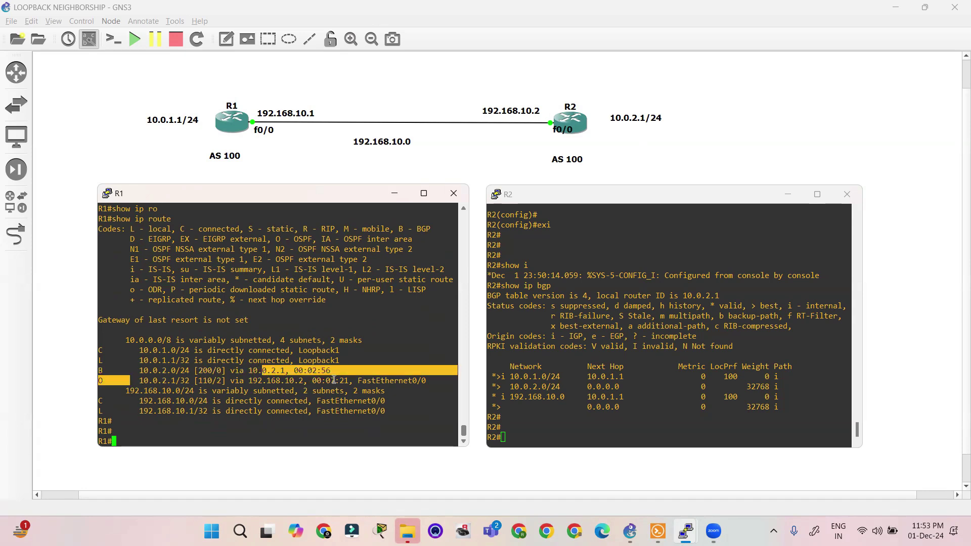
{"action": "left_click", "coordinate": [109, 374]}
{"action": "left_click_drag", "start_coordinate": [110, 374], "coordinate": [91, 381]}
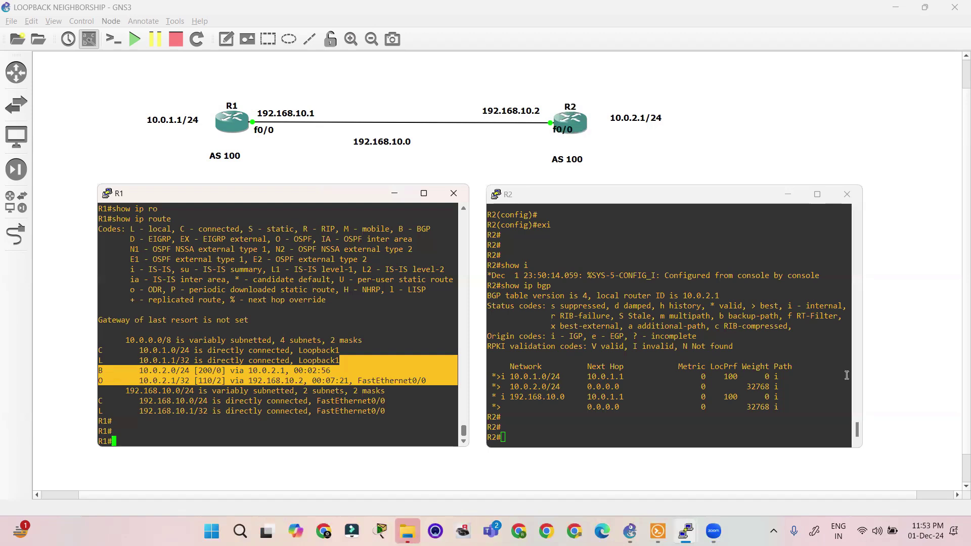
Display R2's IP routing table with show ip route and highlight the BGP and OSPF routes to R1's loopback.
{"action": "left_click_drag", "start_coordinate": [488, 325], "coordinate": [547, 329]}
{"action": "key", "text": "Return"}
{"action": "key", "text": "Return"}
{"action": "key", "text": "Return"}
{"action": "key", "text": "Return"}
{"action": "type", "text": "show"}
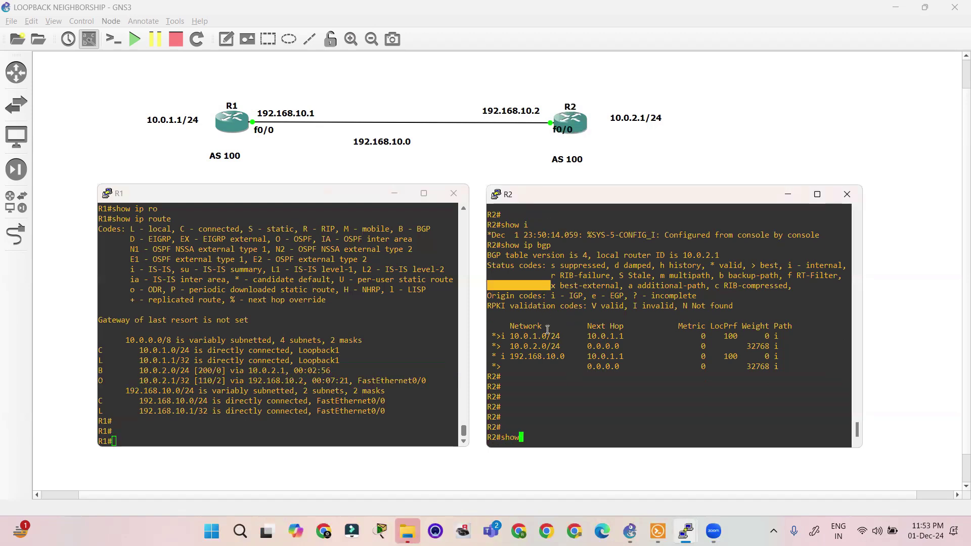
{"action": "type", "text": " ip route"}
{"action": "key", "text": "Return"}
{"action": "key", "text": "Return"}
{"action": "key", "text": "Return"}
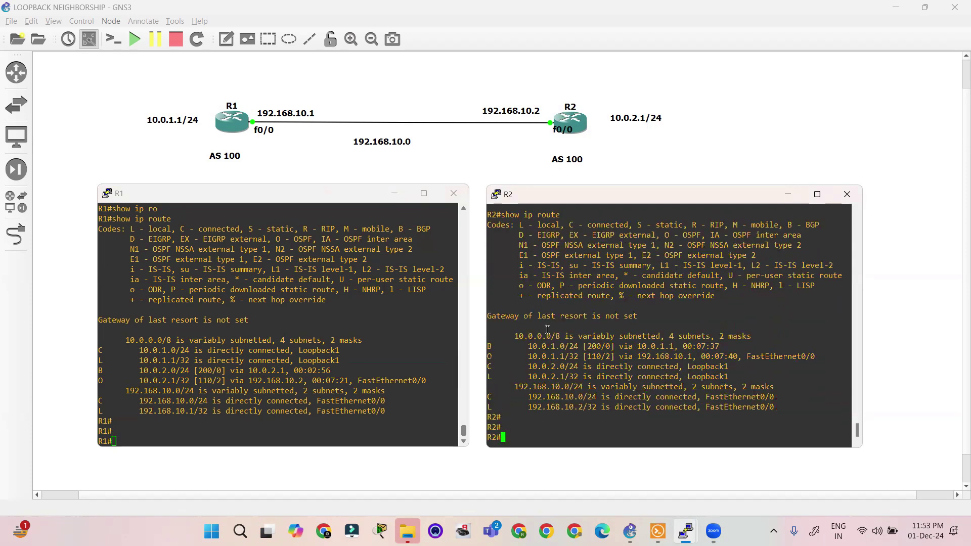
{"action": "left_click_drag", "start_coordinate": [490, 344], "coordinate": [823, 355]}
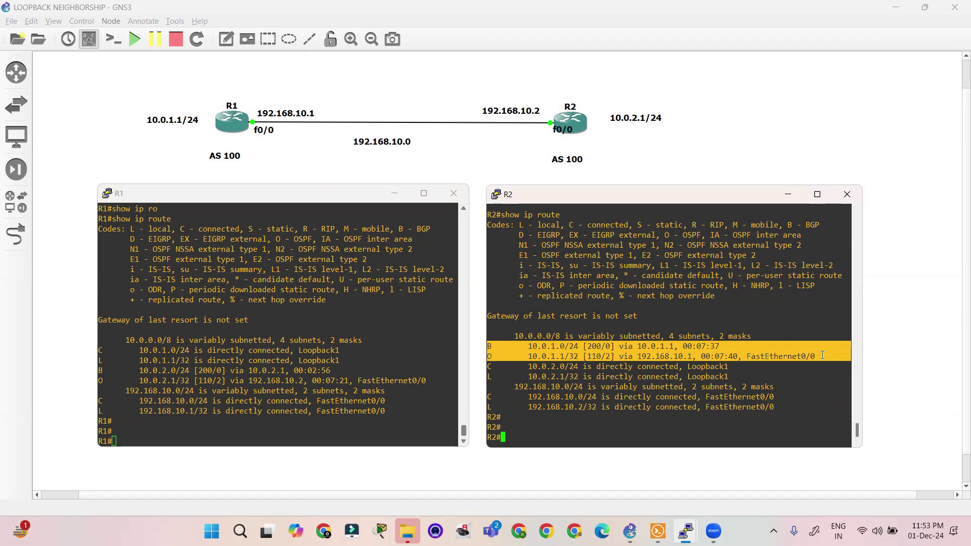
Display R1's BGP table with show ip bgp and highlight the 10.0.2.0/24 entry with its next hop.
{"action": "left_click", "coordinate": [273, 406]}
{"action": "key", "text": "Return"}
{"action": "key", "text": "Return"}
{"action": "key", "text": "Return"}
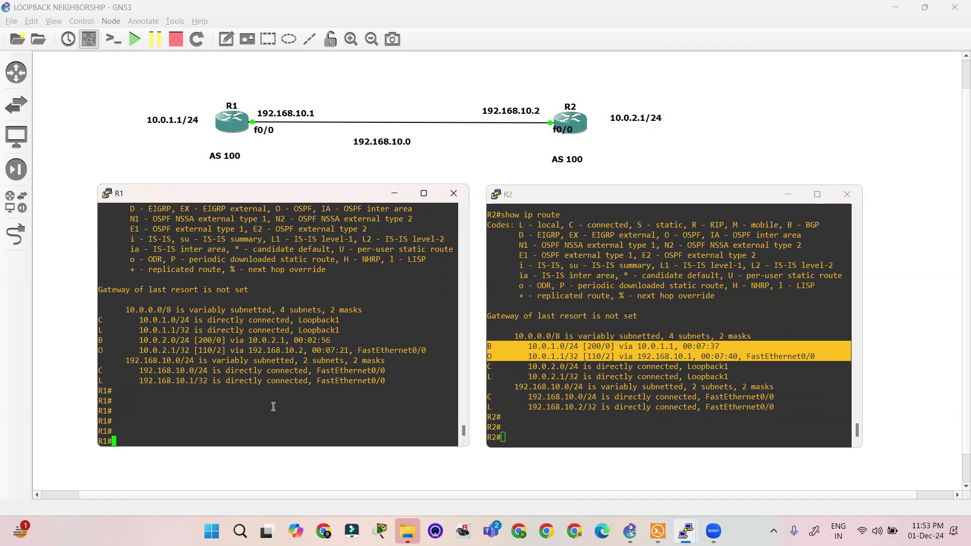
{"action": "type", "text": "show ip bgp"}
{"action": "key", "text": "Return"}
{"action": "key", "text": "Return"}
{"action": "key", "text": "Return"}
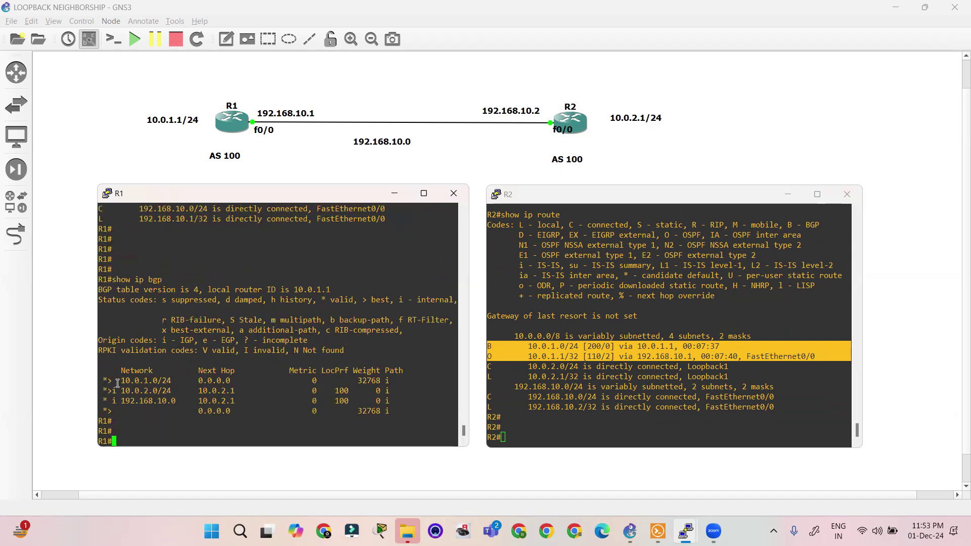
{"action": "left_click_drag", "start_coordinate": [106, 391], "coordinate": [382, 390]}
{"action": "left_click", "coordinate": [234, 390]}
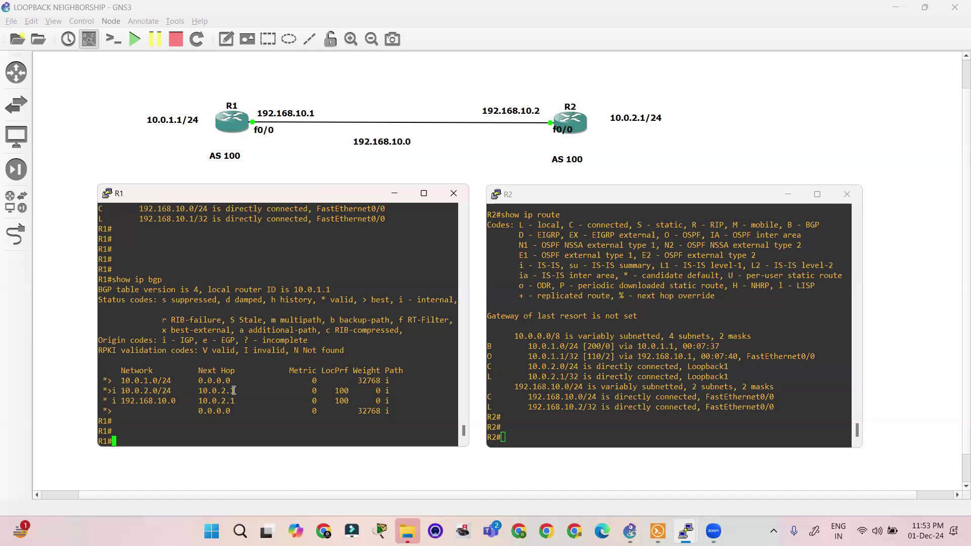
{"action": "left_click_drag", "start_coordinate": [235, 391], "coordinate": [112, 387]}
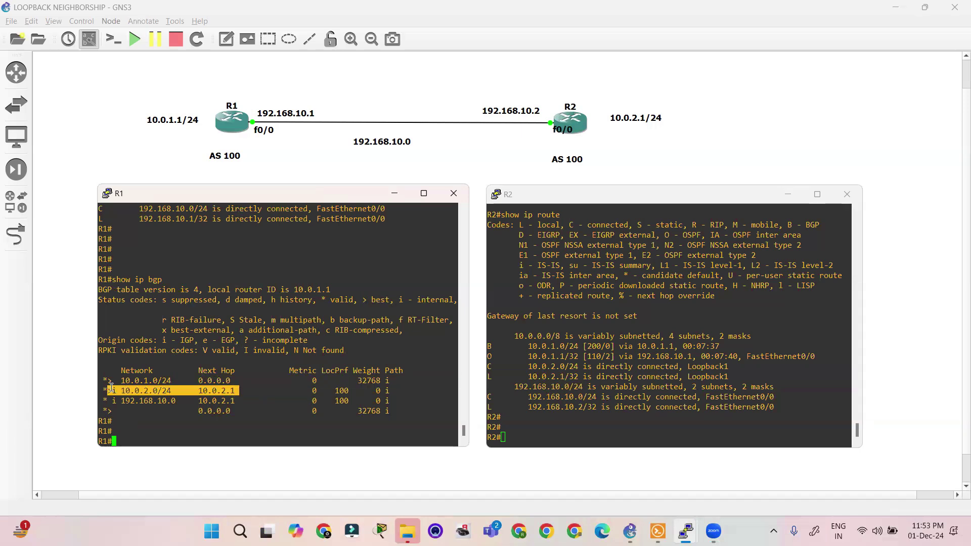
Display R2's BGP table with show bgp and highlight the entries from 10.0.1.0/24 through 192.168.10.0.
{"action": "left_click", "coordinate": [615, 401]}
{"action": "key", "text": "Return"}
{"action": "key", "text": "Return"}
{"action": "key", "text": "Return"}
{"action": "key", "text": "Return"}
{"action": "type", "text": "shpw"}
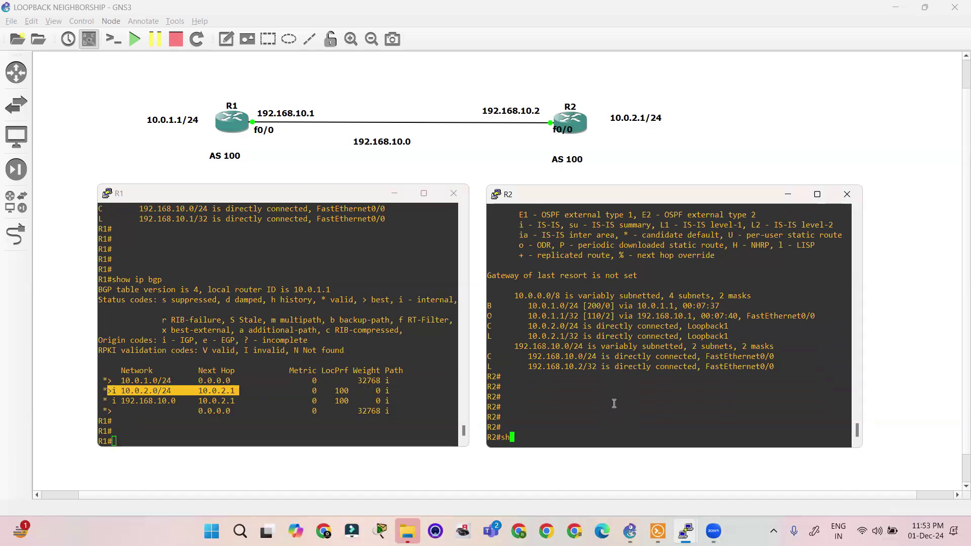
{"action": "key", "text": "BackSpace"}
{"action": "key", "text": "BackSpace"}
{"action": "key", "text": "BackSpace"}
{"action": "type", "text": "ow bgp"}
{"action": "key", "text": "Return"}
{"action": "key", "text": "Return"}
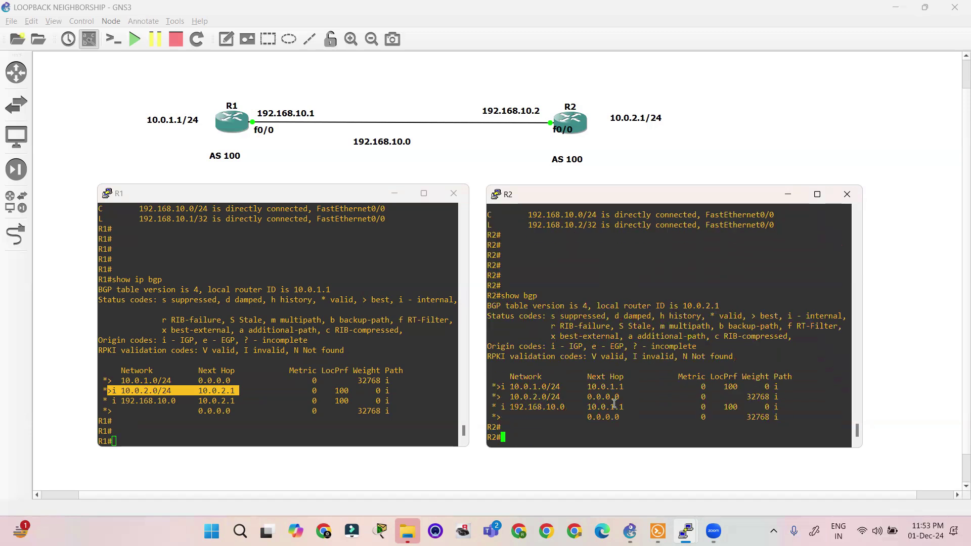
{"action": "left_click_drag", "start_coordinate": [488, 388], "coordinate": [790, 410]}
From R1, ping R2's loopback 10.0.2.1 using source address 10.0.1.1.
{"action": "left_click", "coordinate": [245, 388]}
{"action": "key", "text": "Return"}
{"action": "key", "text": "Return"}
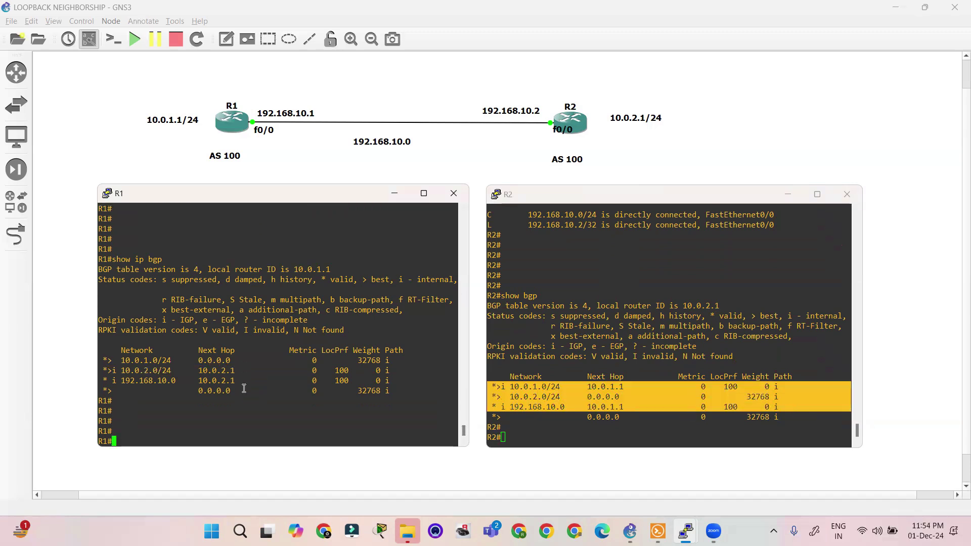
{"action": "type", "text": "ping 10.0.2.1 so"}
{"action": "key", "text": "Tab"}
{"action": "type", "text": "10.0.1.1"}
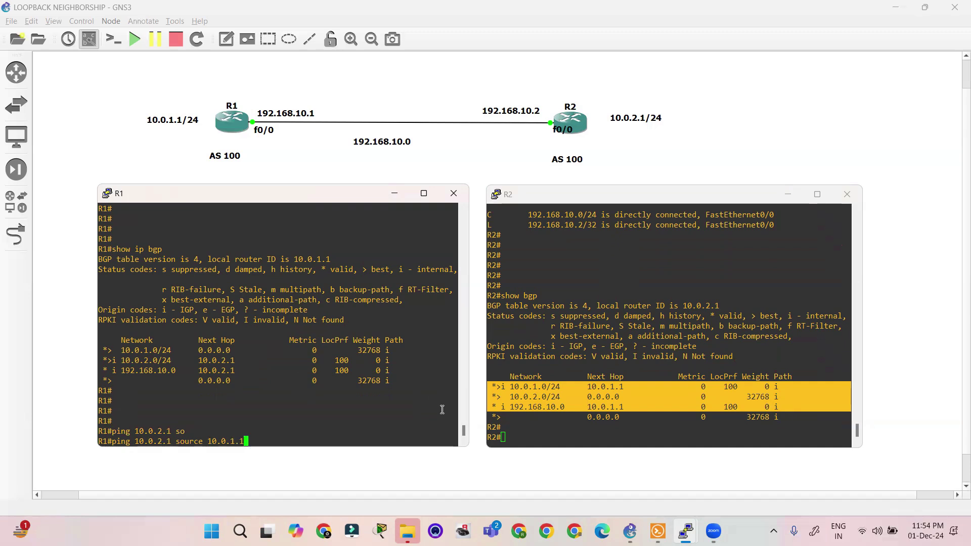
{"action": "key", "text": "Return"}
From R2, ping R1's loopback 10.0.1.1 using source address 10.0.2.1.
{"action": "left_click", "coordinate": [594, 445]}
{"action": "key", "text": "Return"}
{"action": "key", "text": "Return"}
{"action": "key", "text": "Return"}
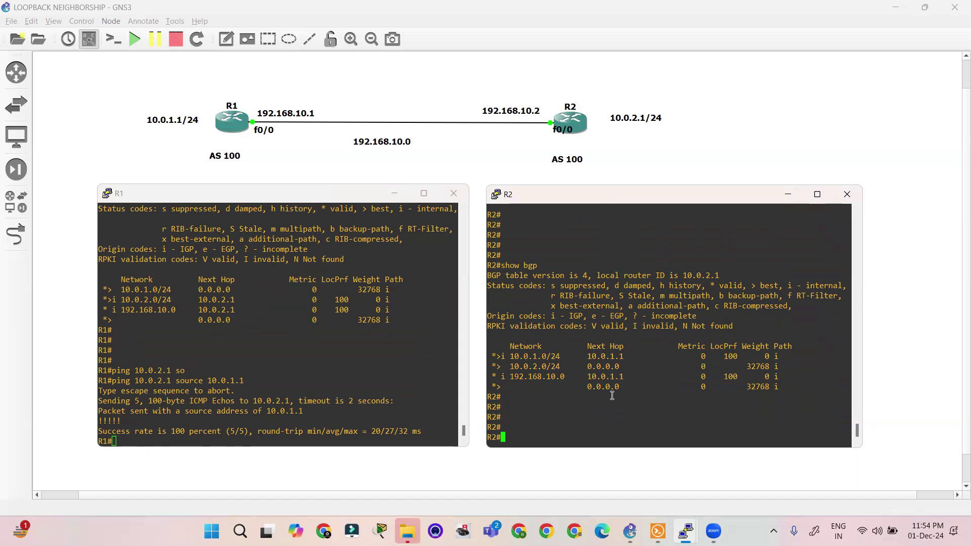
{"action": "type", "text": "ping 10.0.1.1 so"}
{"action": "key", "text": "Tab"}
{"action": "type", "text": "1"}
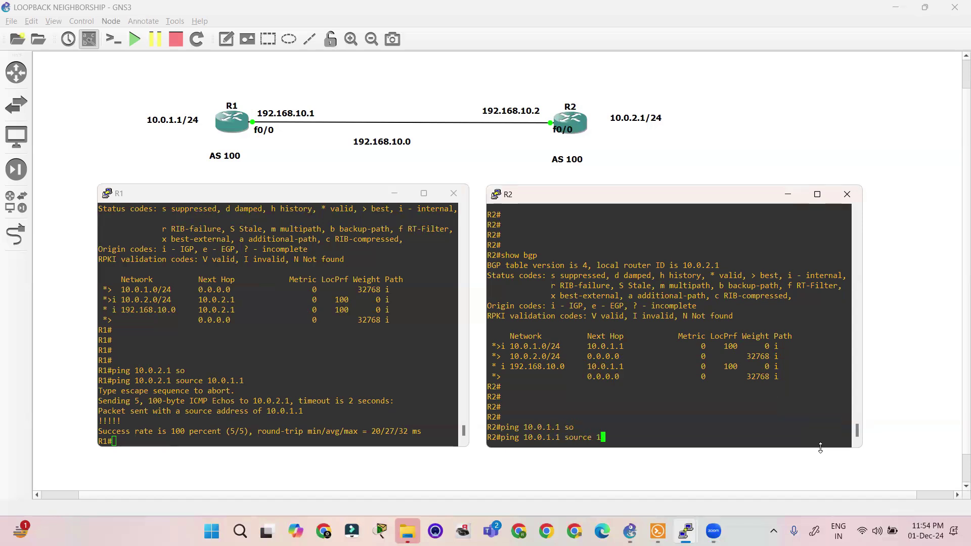
{"action": "type", "text": "0.2.2.1"}
{"action": "key", "text": "Return"}
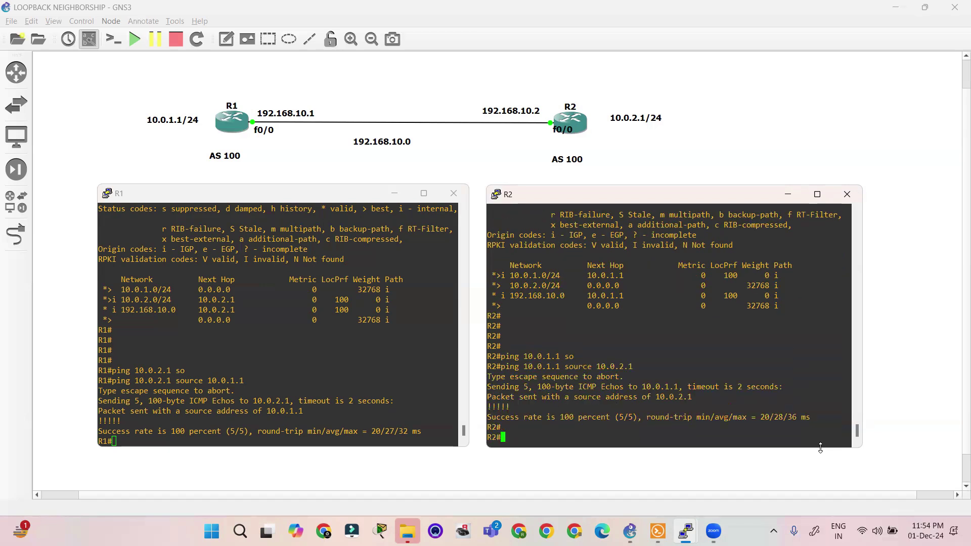